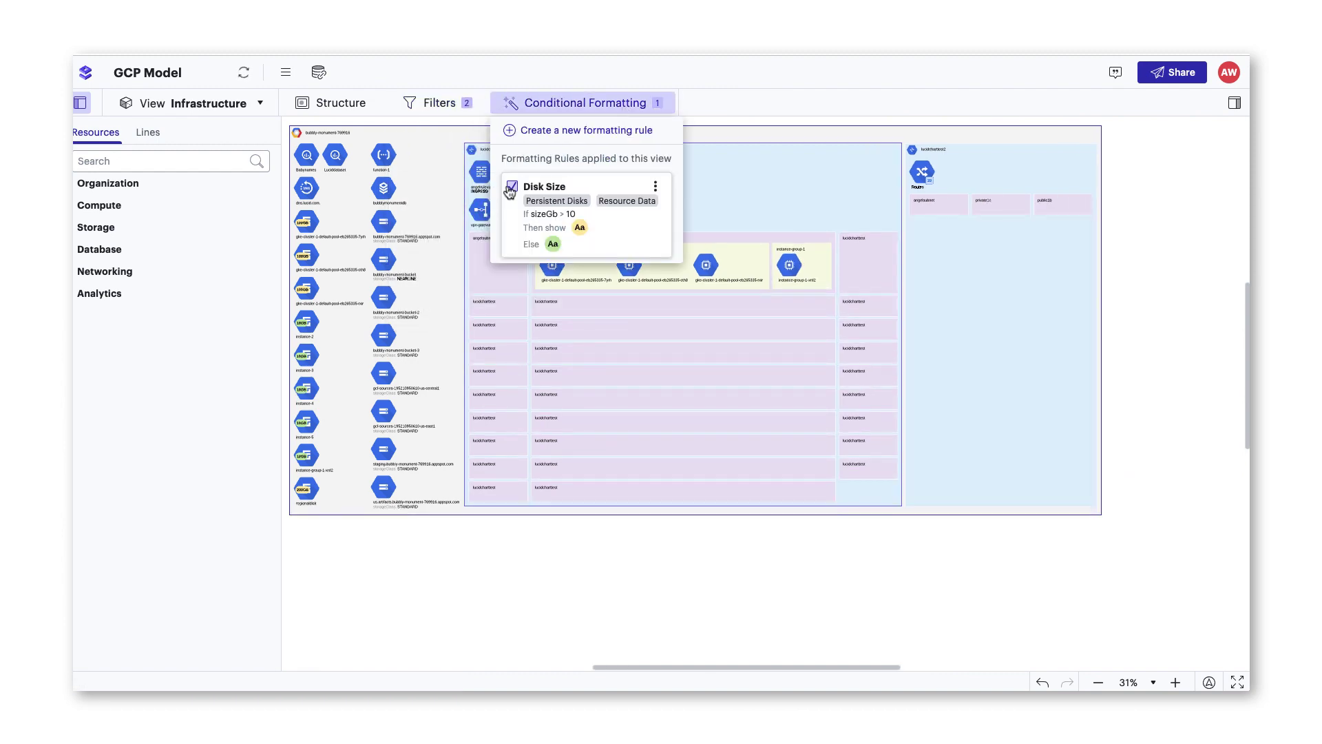
# Switch the GCP model's Disk Size conditional formatting rule off and then back on
pyautogui.click(511, 186)
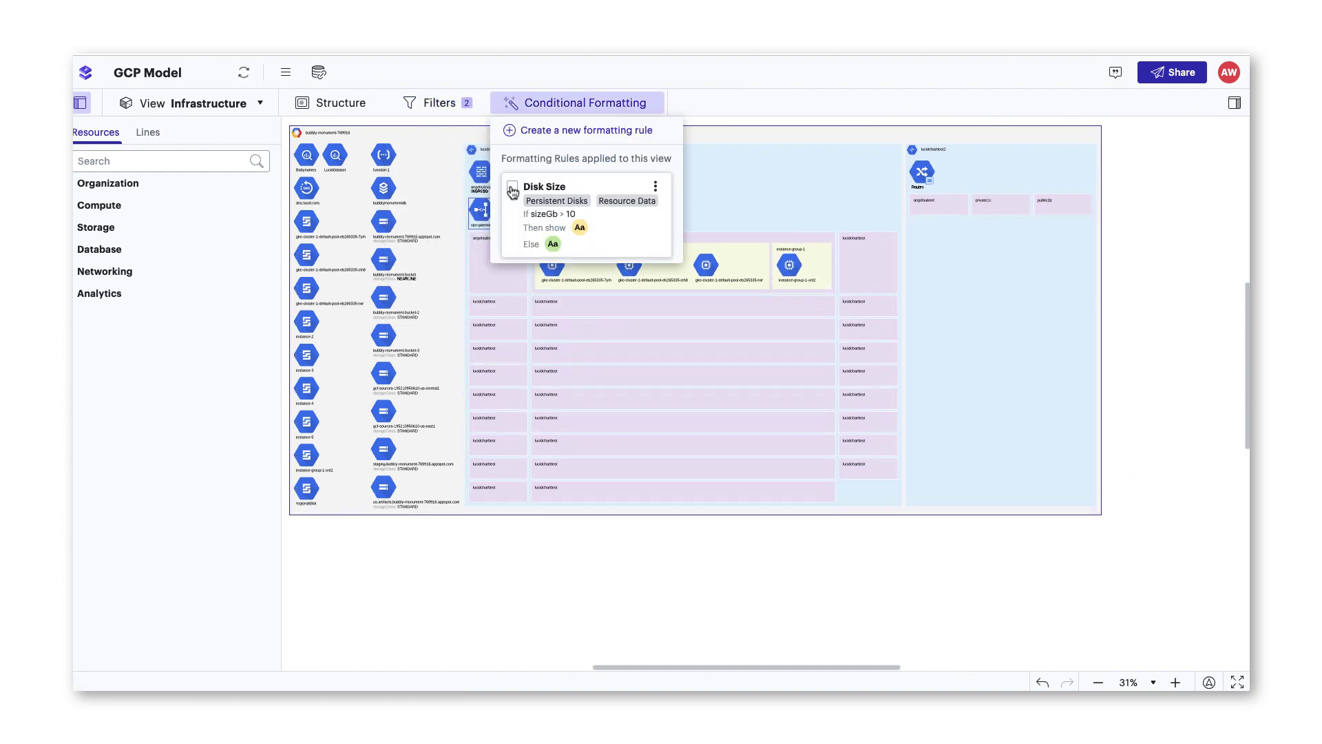
pyautogui.click(512, 187)
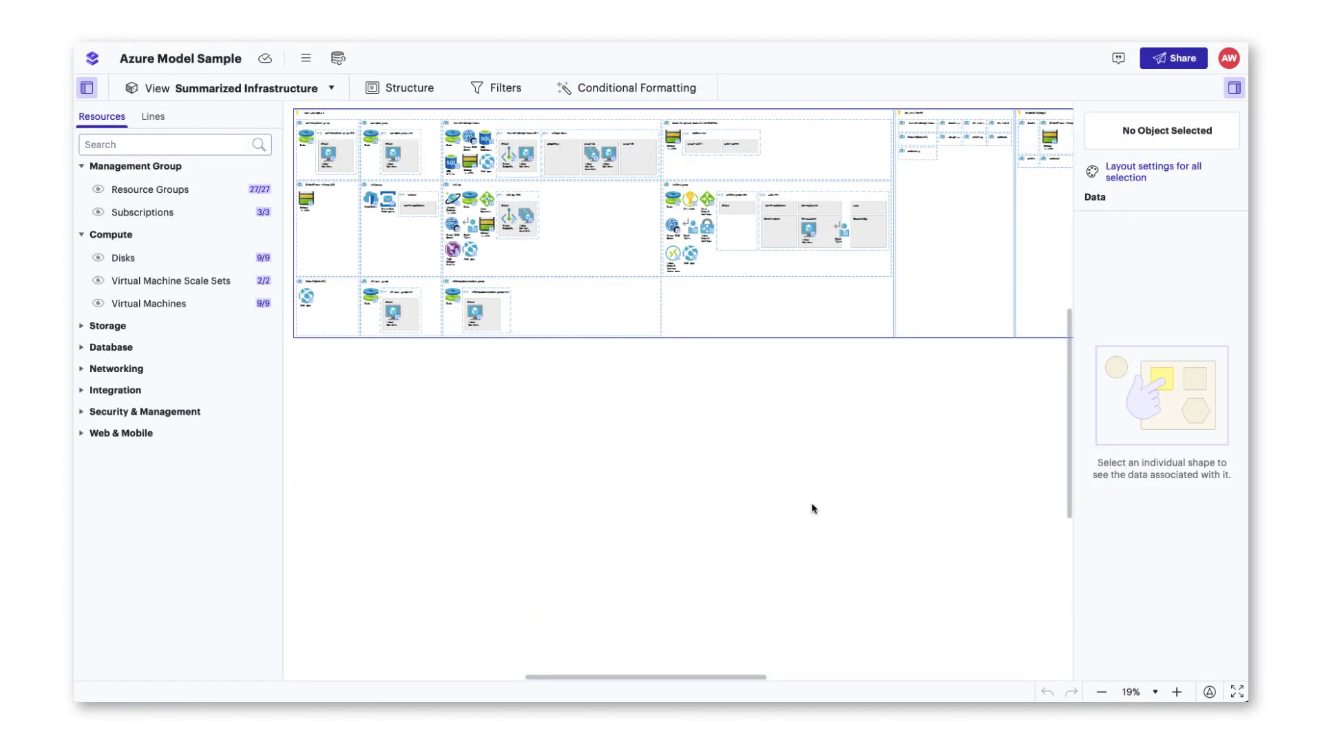
# Turn on a shareable link for anyone at LUCID SOFTWARE that opens the current view
pyautogui.click(1164, 69)
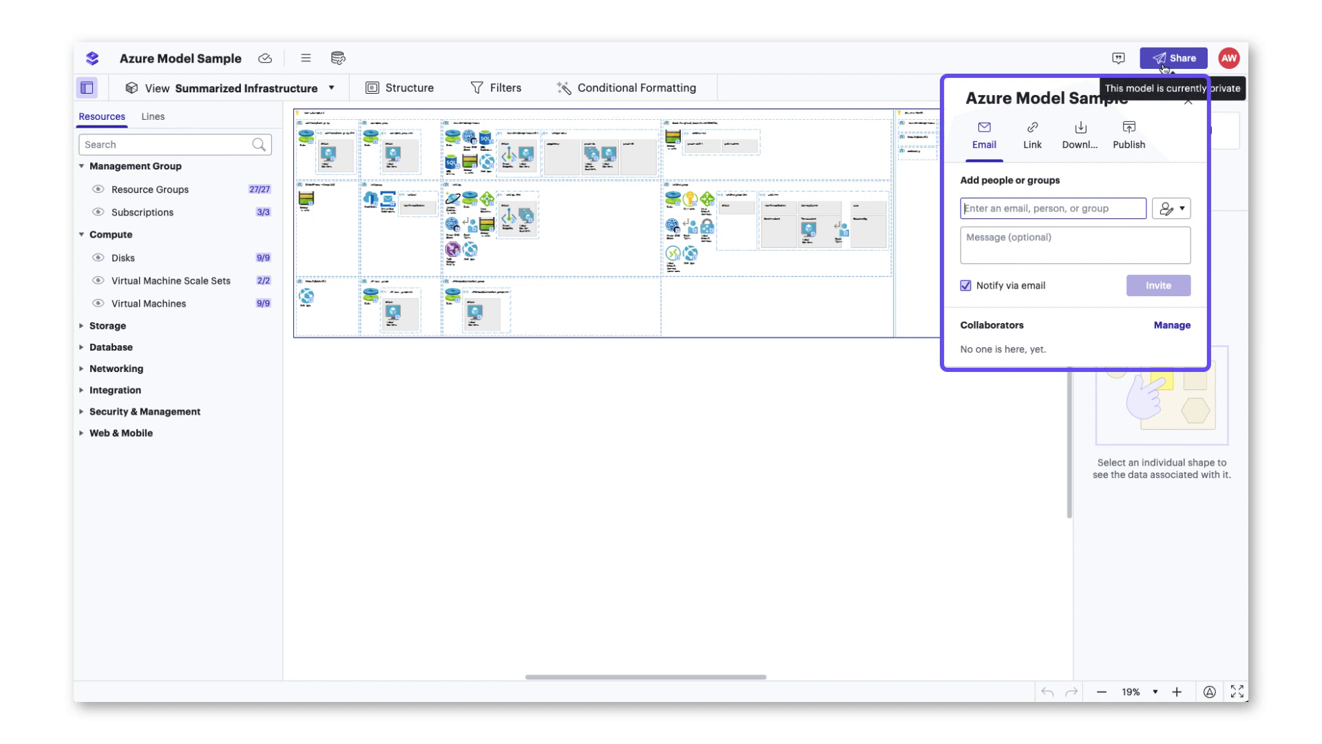
pyautogui.click(1026, 155)
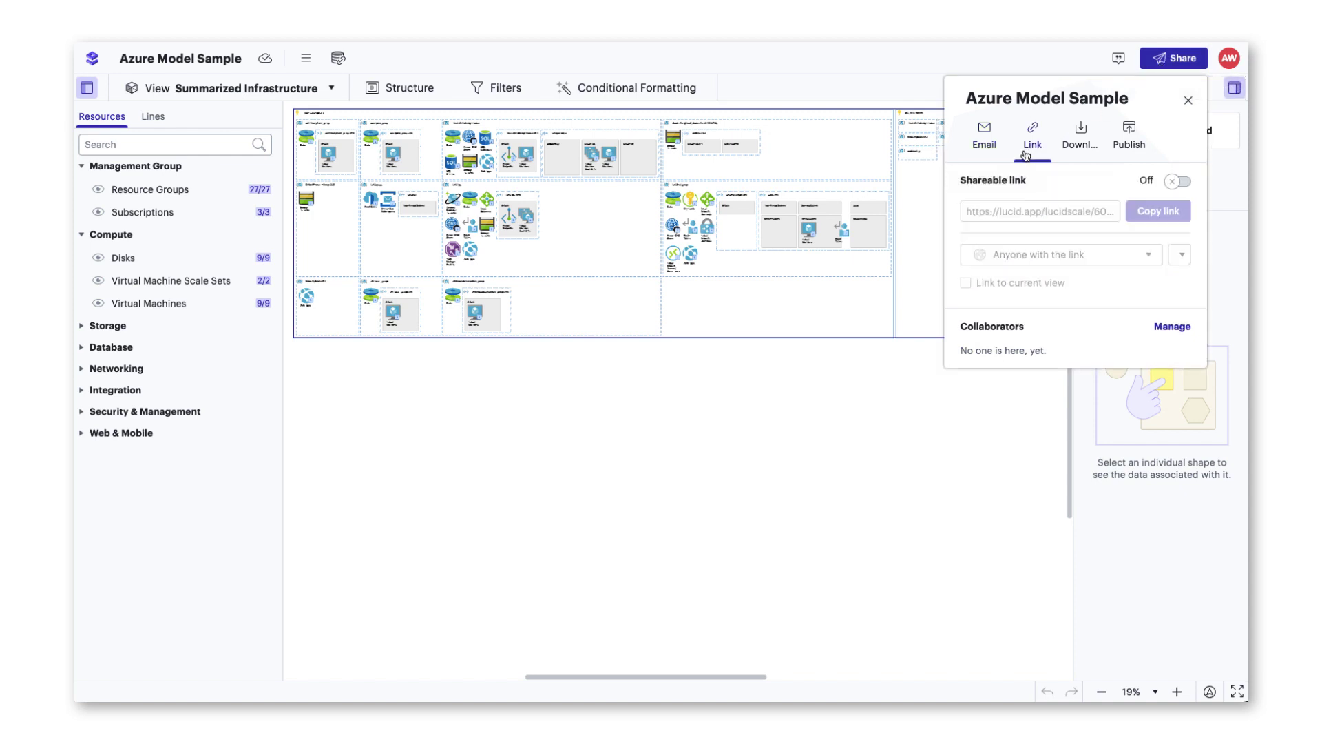
pyautogui.click(1176, 183)
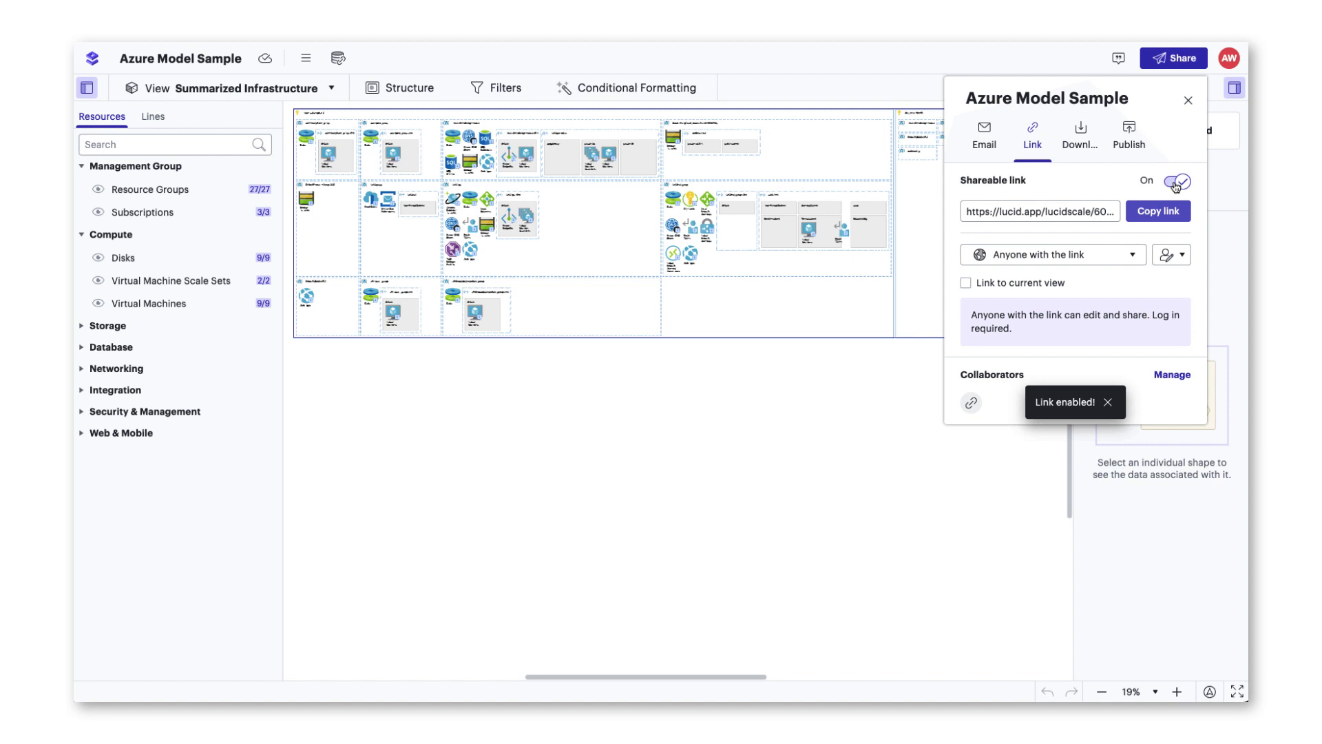
pyautogui.click(1129, 256)
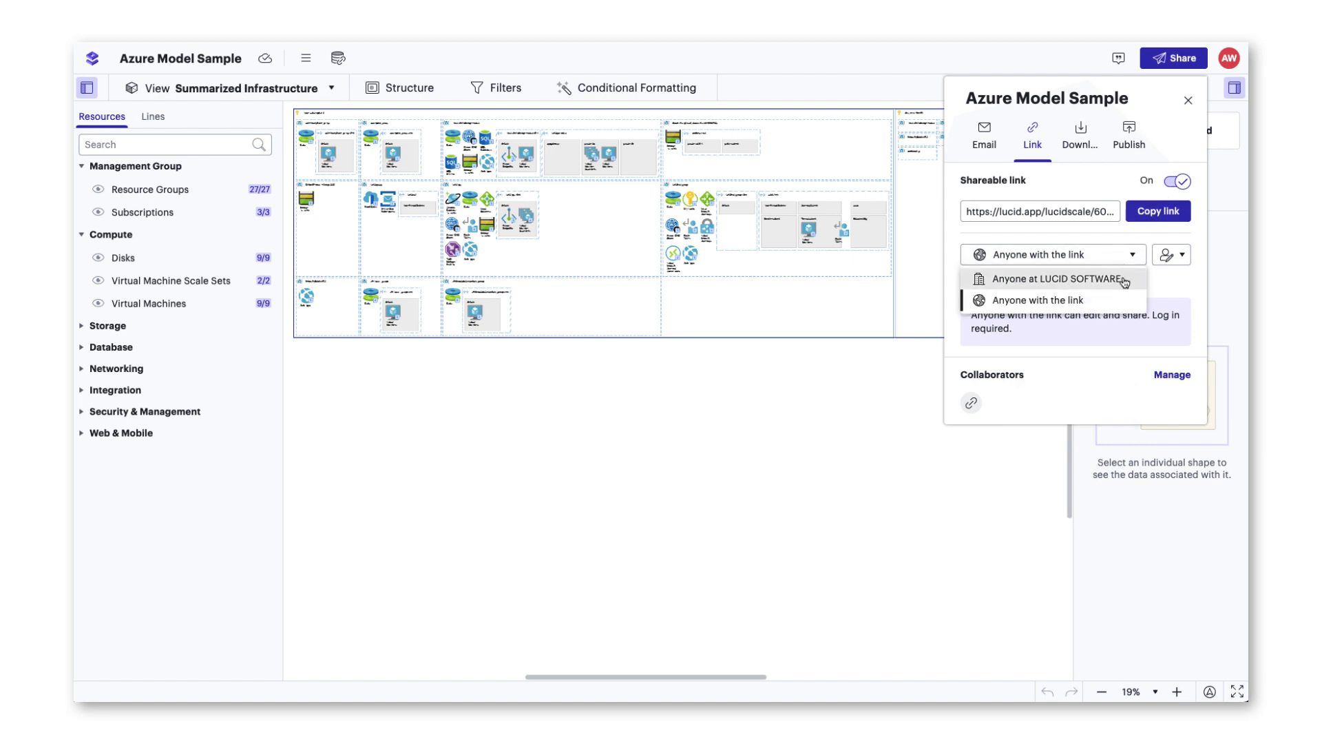
pyautogui.click(1123, 277)
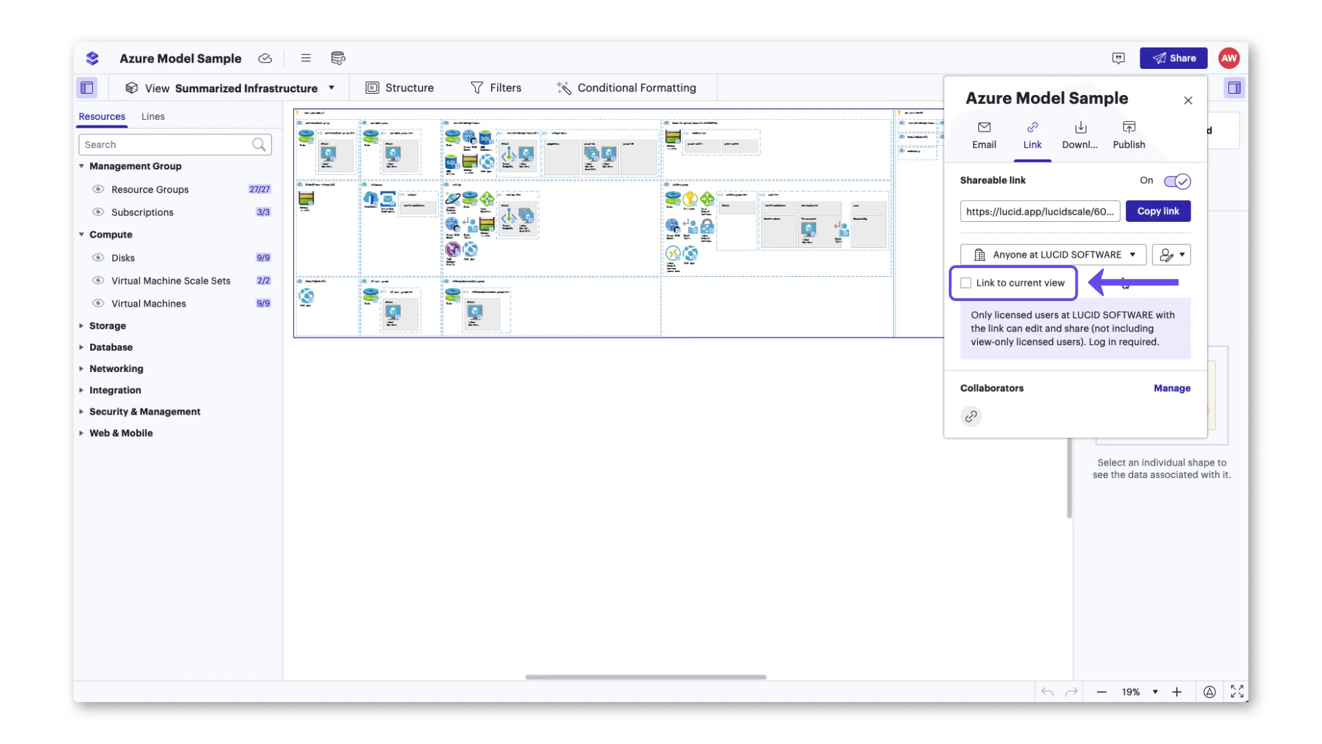
pyautogui.click(966, 288)
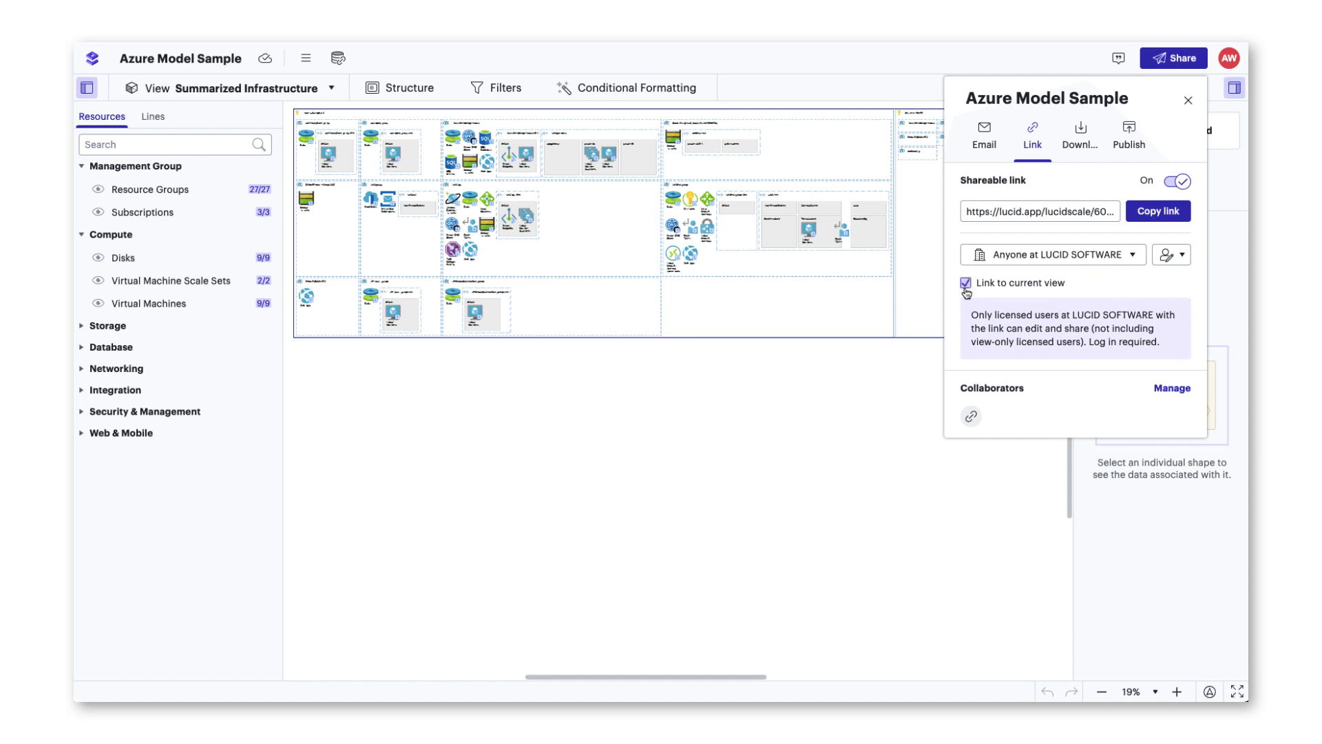
pyautogui.click(1171, 388)
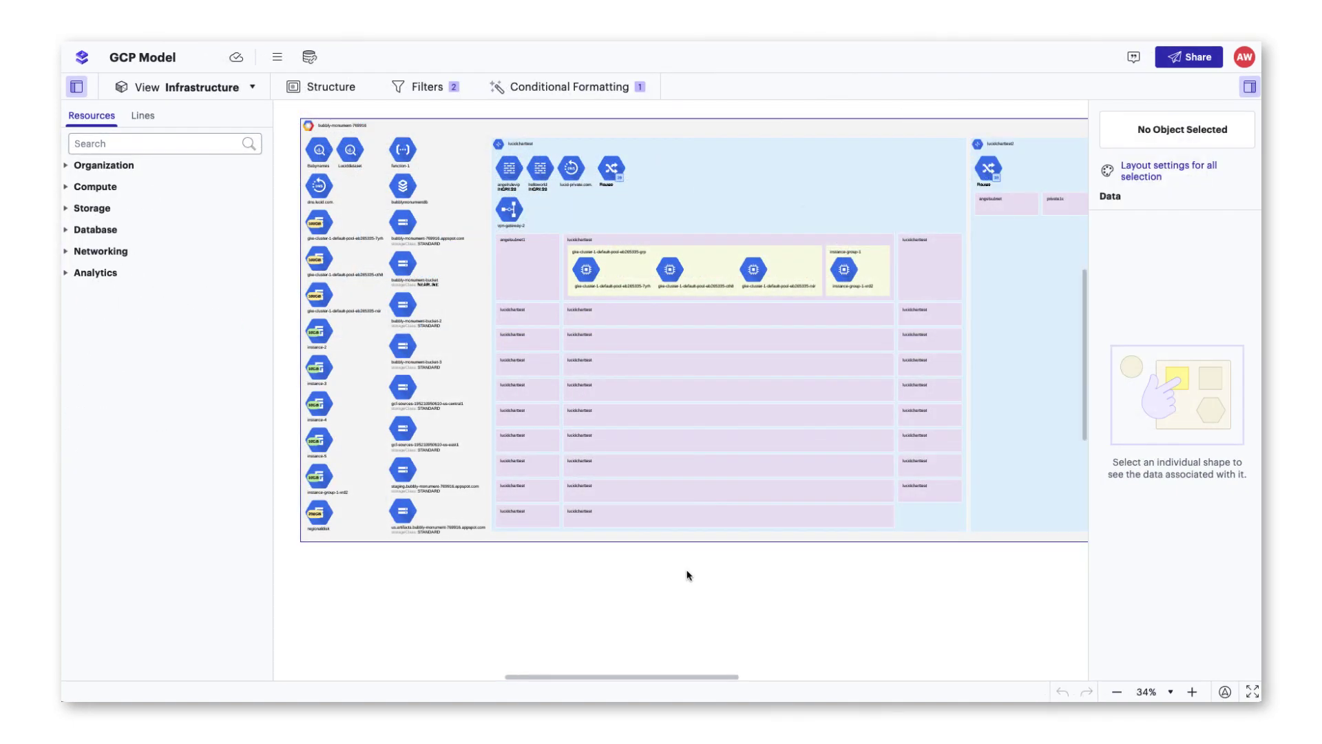
# Post a comment on vpn-gateway-2 mentioning a colleague: 'Lets review the purpose ff this resource.'
pyautogui.scroll(5, 509, 213)
pyautogui.click(508, 213)
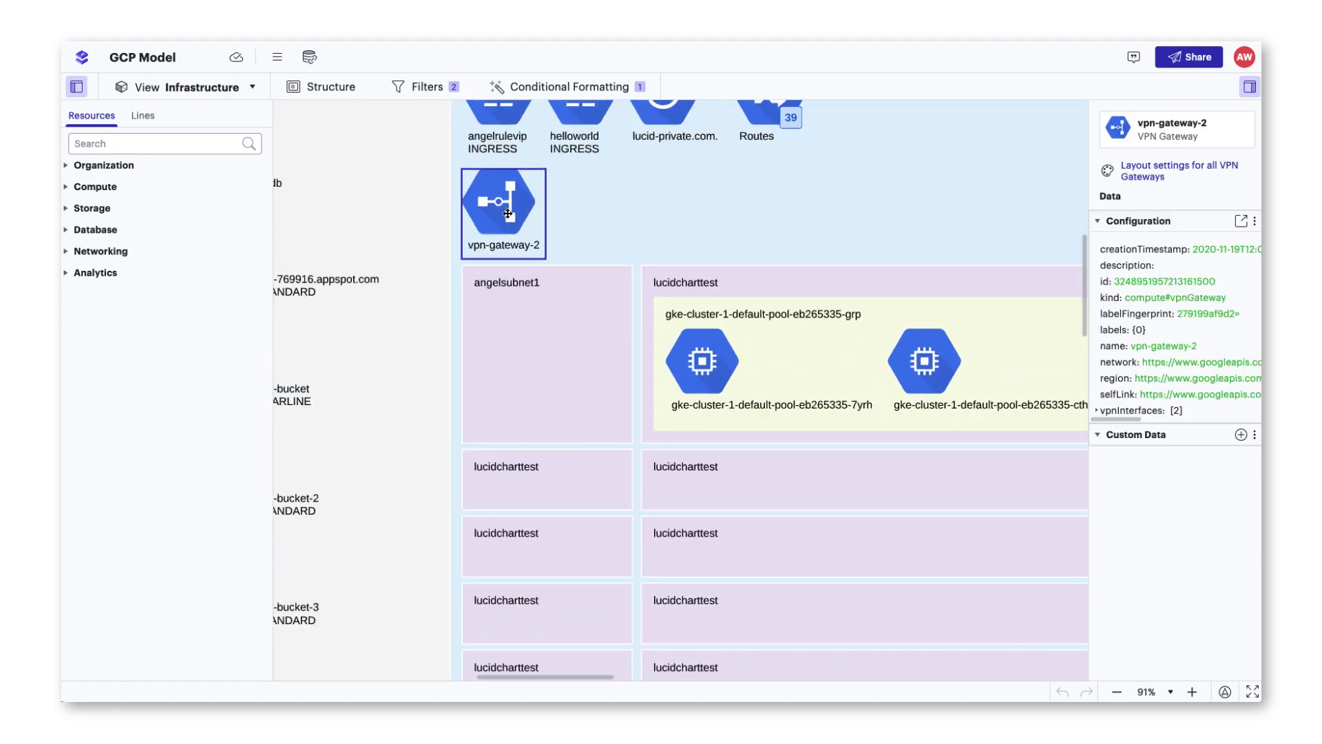
pyautogui.rightClick(513, 213)
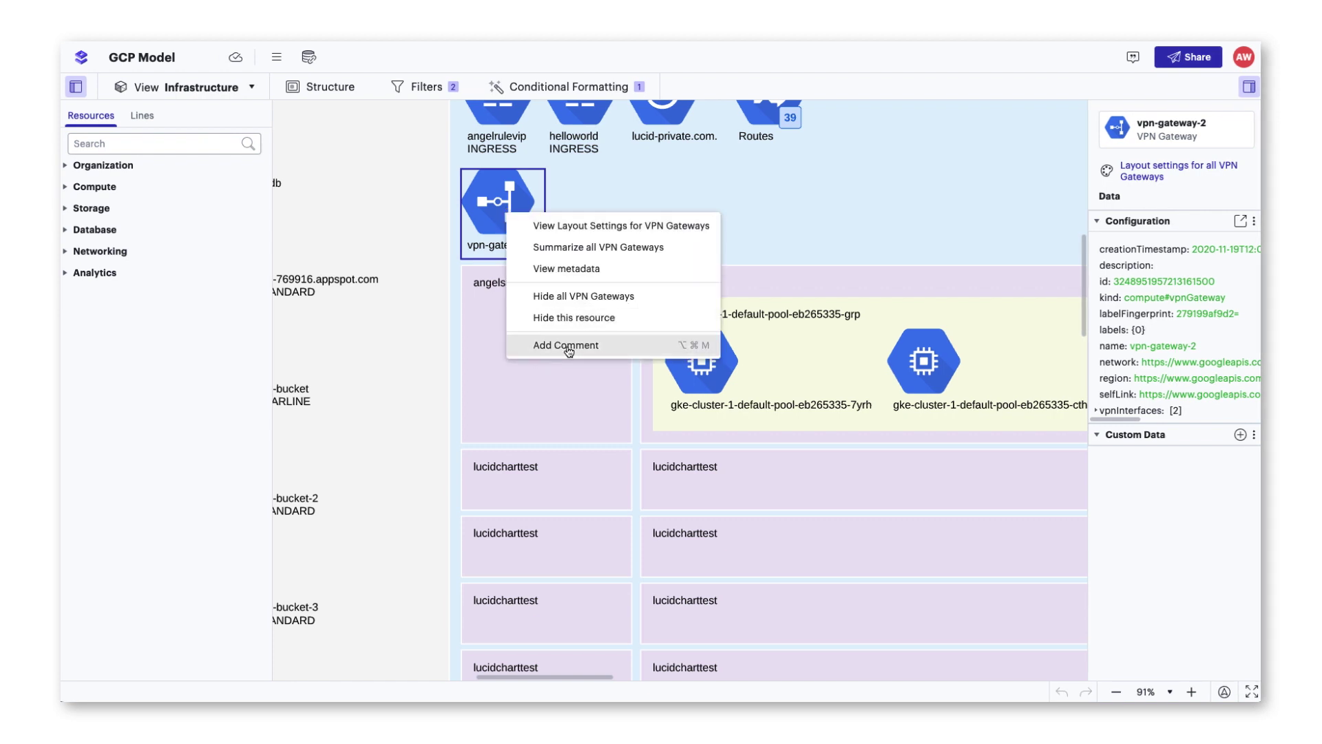
pyautogui.click(566, 429)
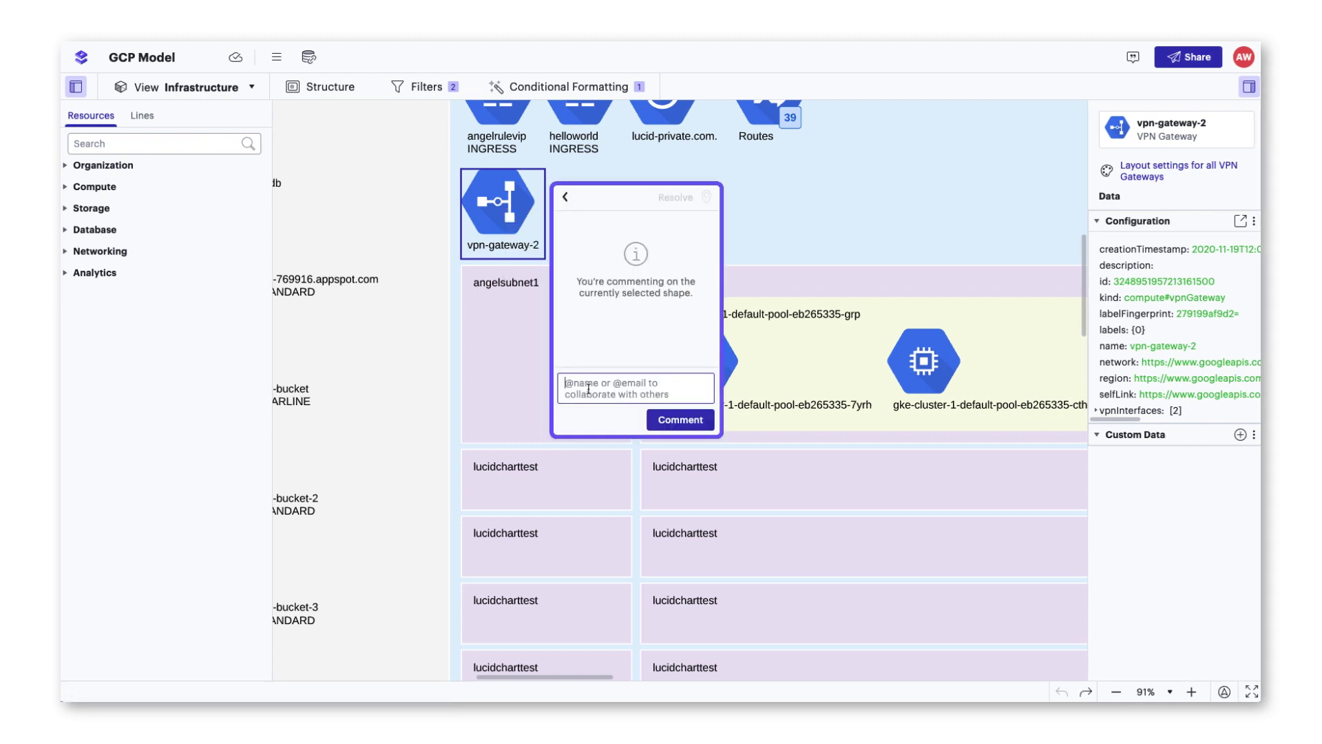
pyautogui.write('@tfo')
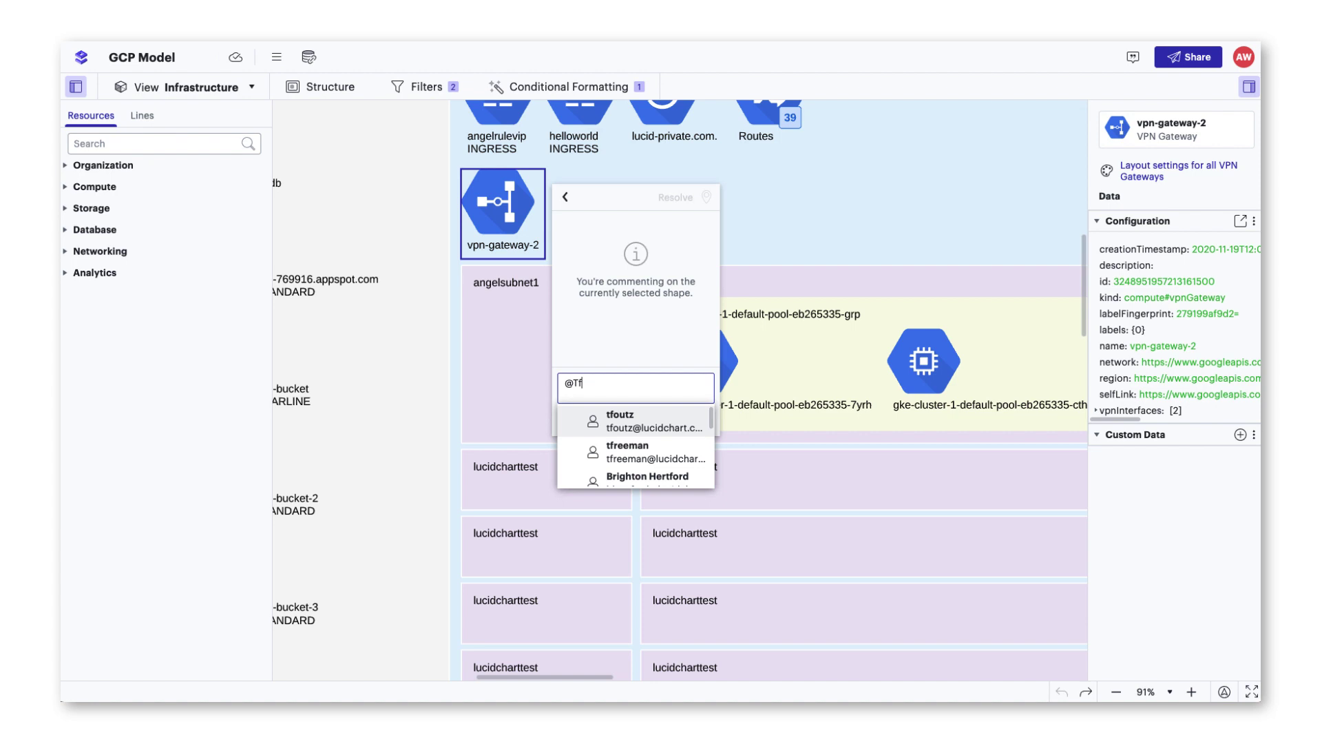
pyautogui.press('Return')
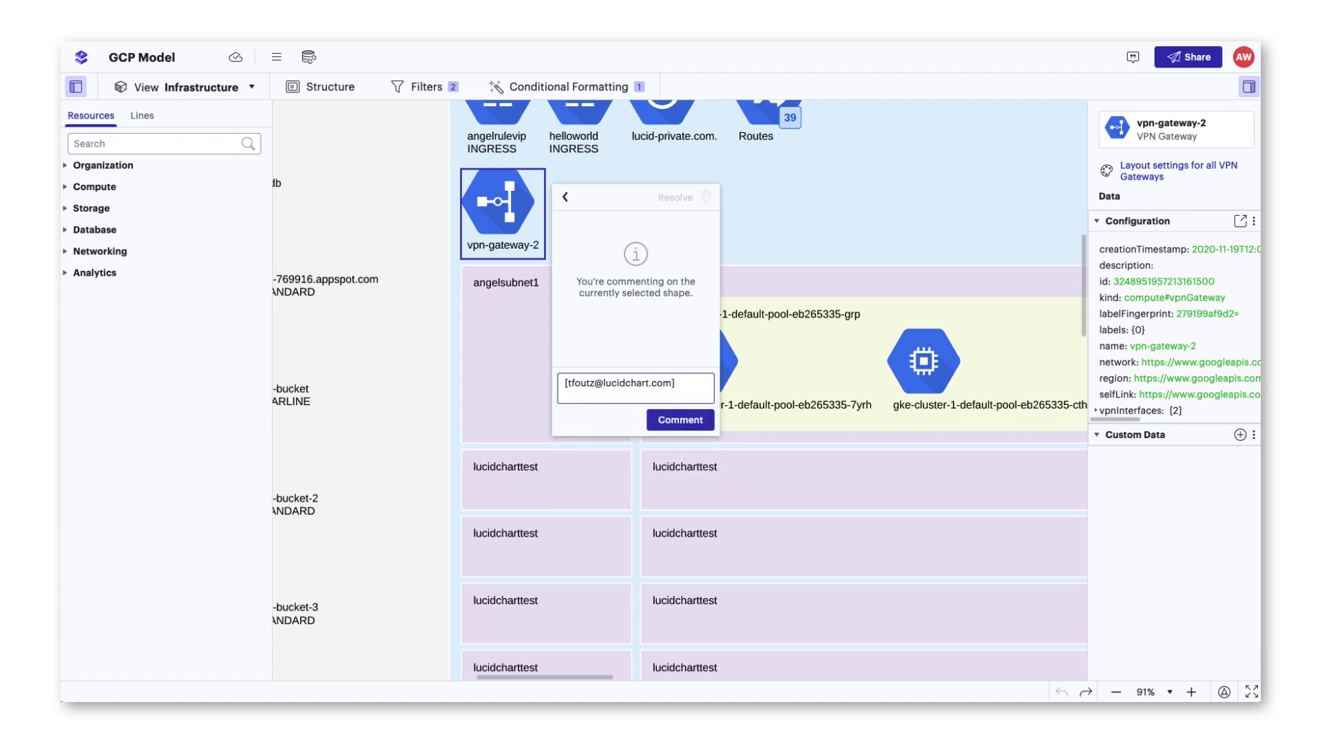
pyautogui.write('Lets review the purpose f')
pyautogui.write('f this resource.')
pyautogui.click(685, 425)
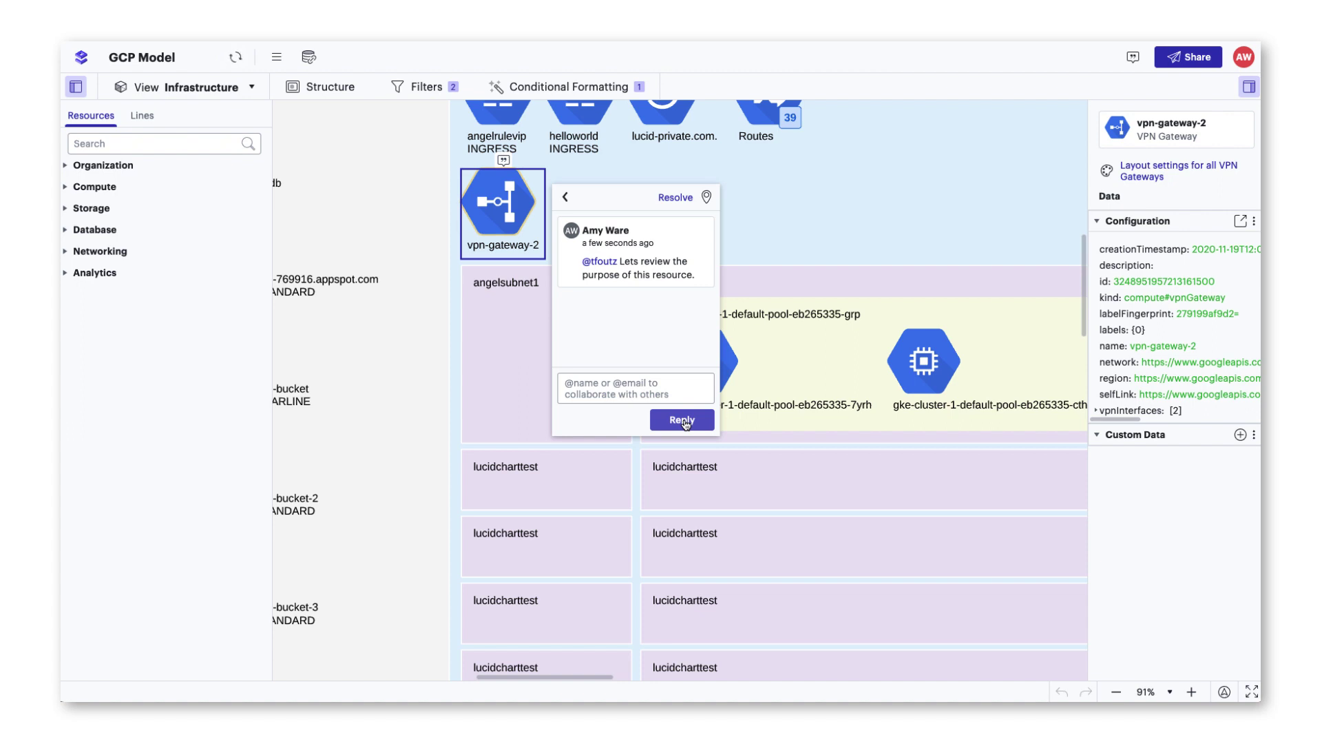
# Dismiss the vpn-gateway-2 comment popup and return the Comments panel to the active comments list
pyautogui.click(848, 236)
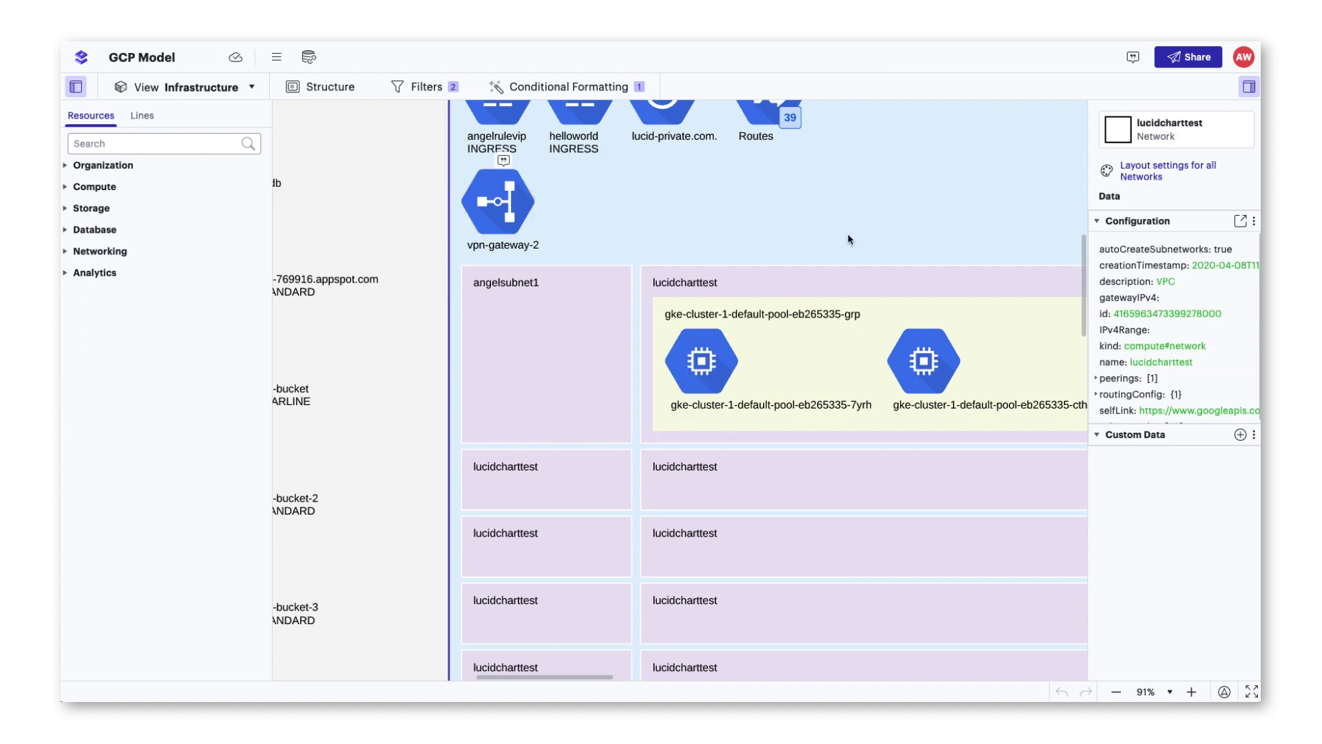
pyautogui.click(1133, 58)
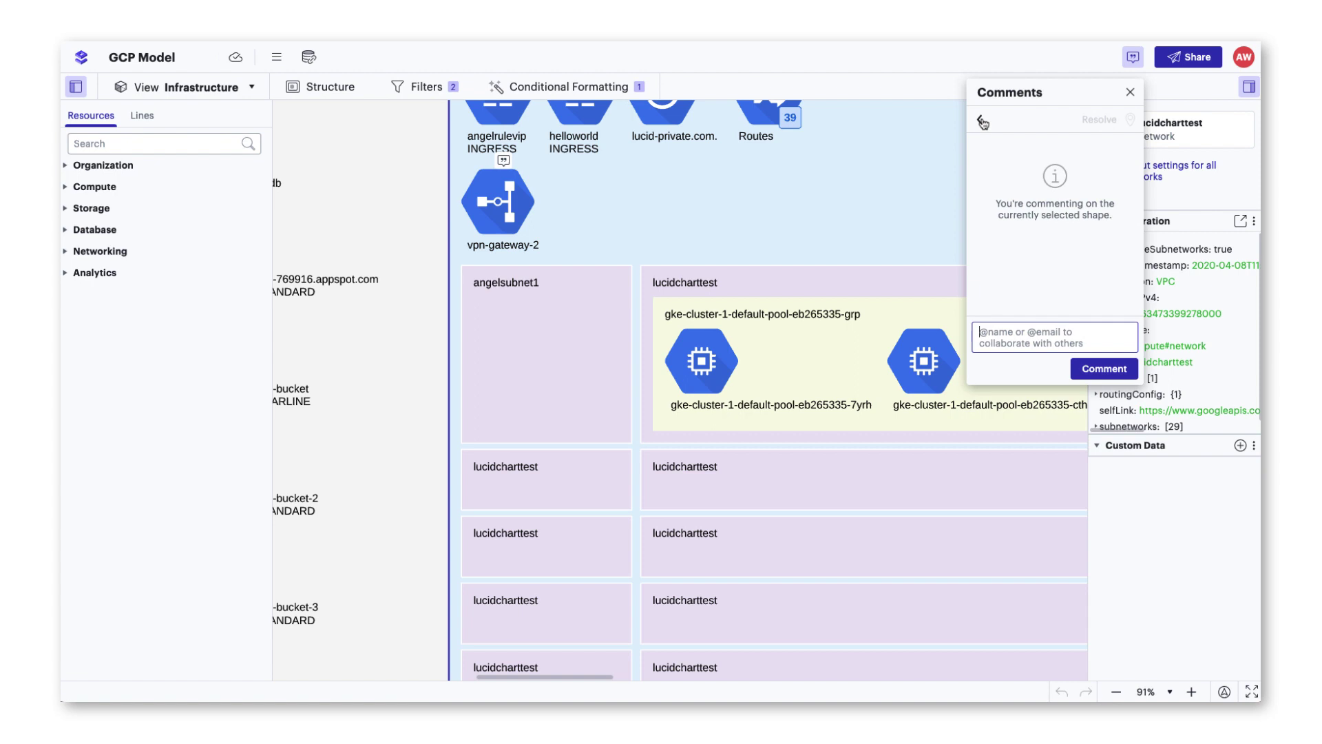
pyautogui.click(1130, 91)
pyautogui.click(1133, 57)
pyautogui.click(979, 119)
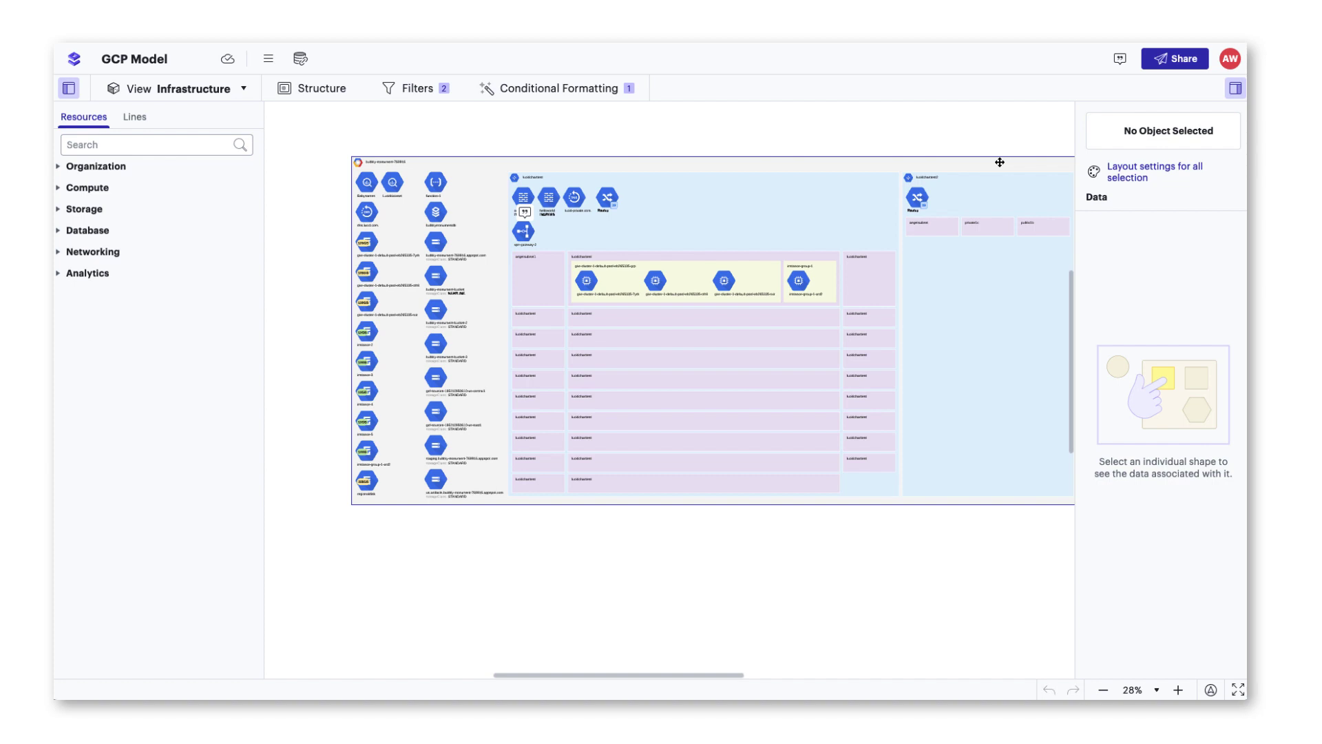
# Locate the 'review the purpose' thread on vpn-gateway-2 from the Comments panel and resolve it
pyautogui.click(1120, 62)
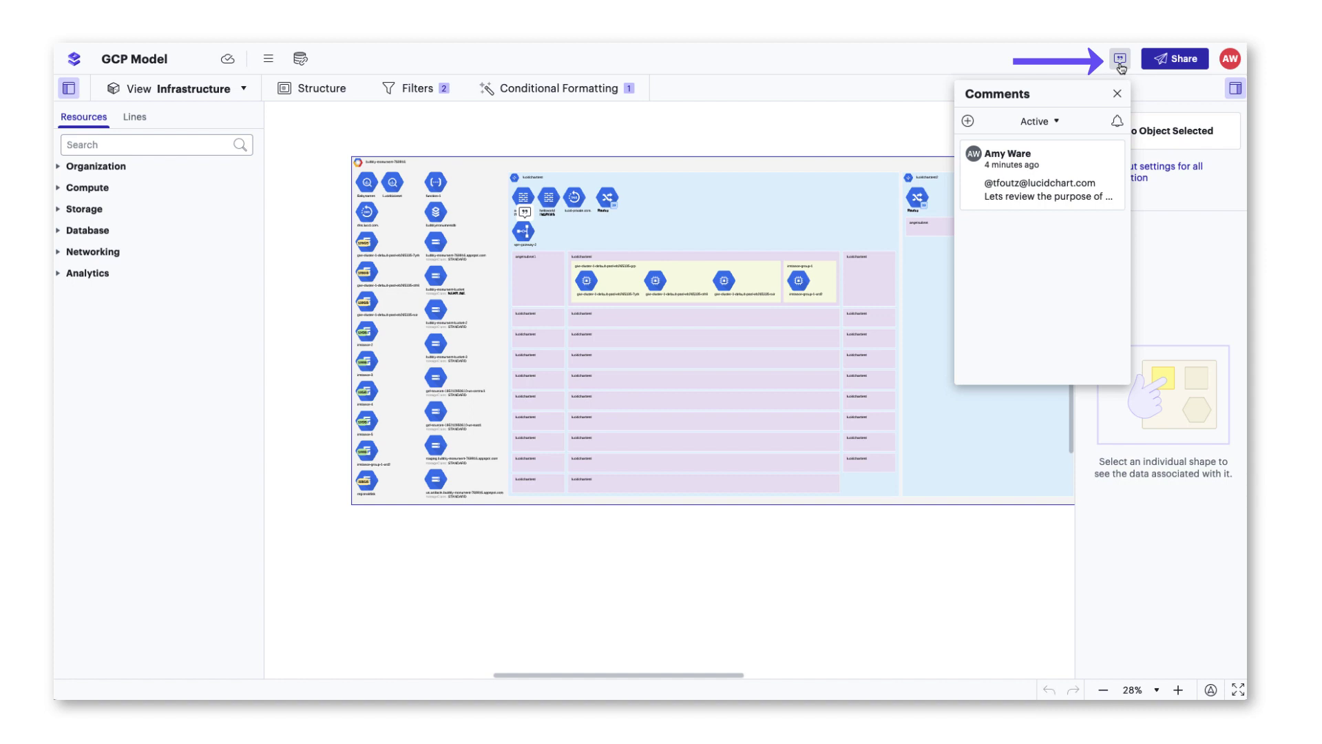
pyautogui.click(1068, 178)
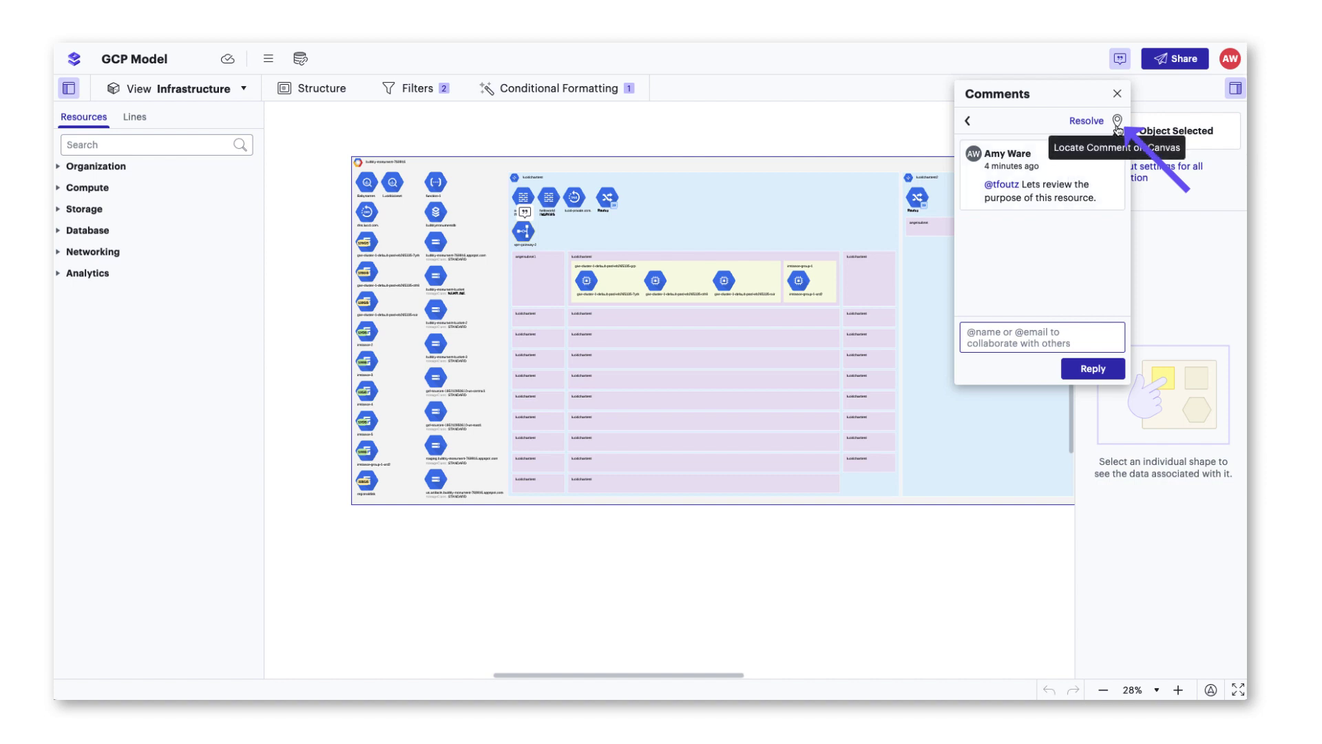
pyautogui.click(1118, 123)
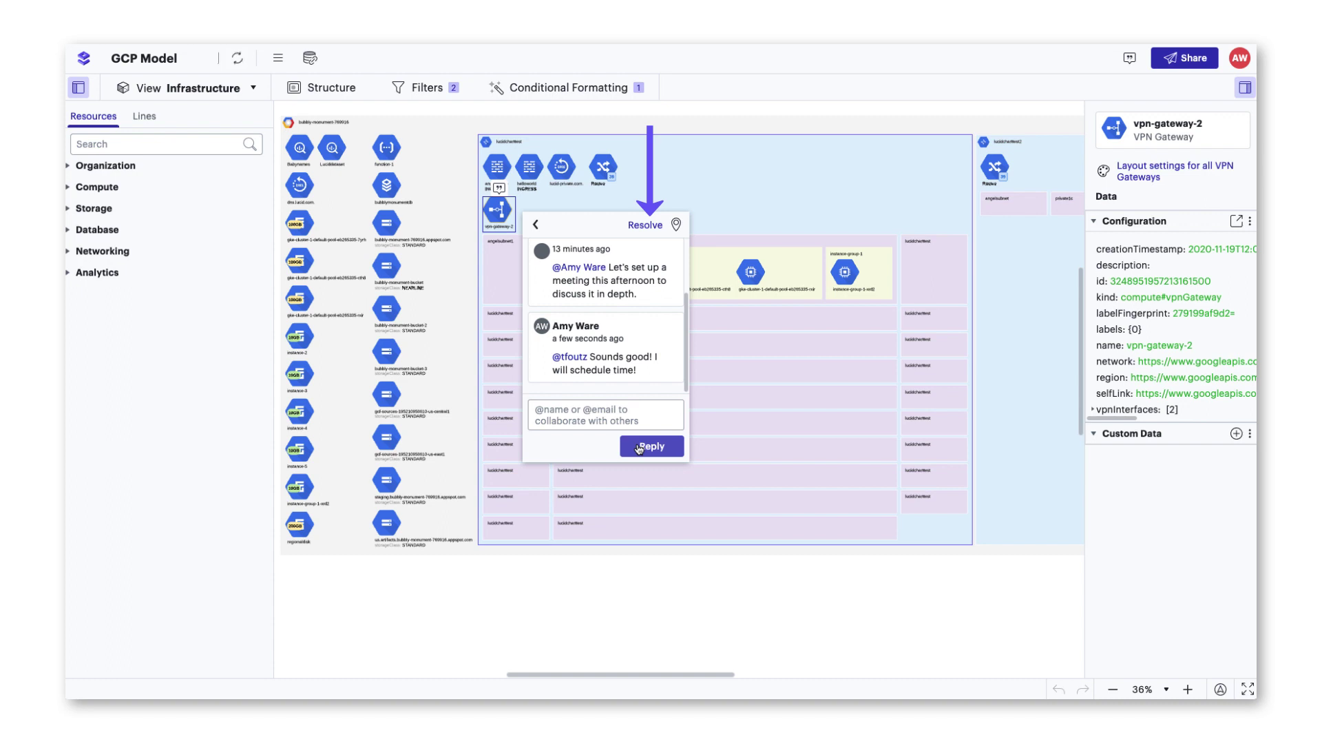
pyautogui.click(649, 234)
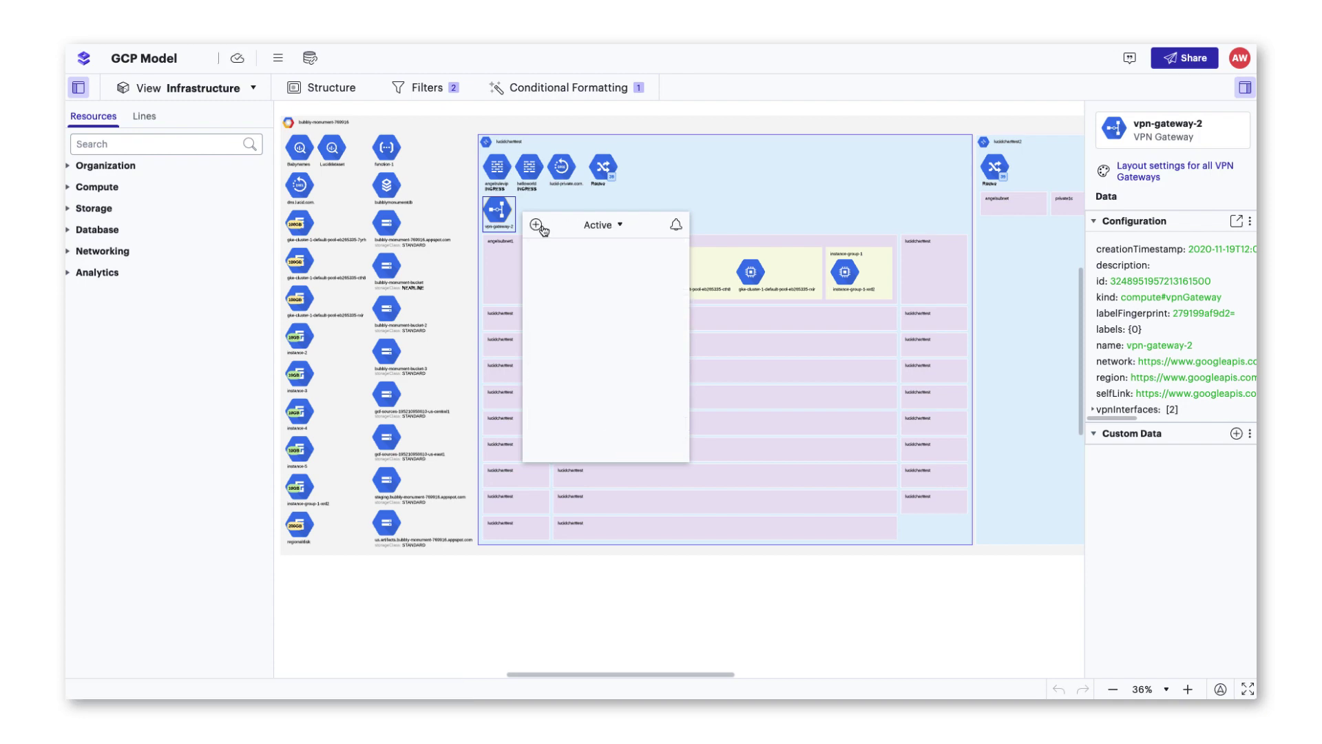
pyautogui.click(534, 211)
pyautogui.scroll(4, 533, 211)
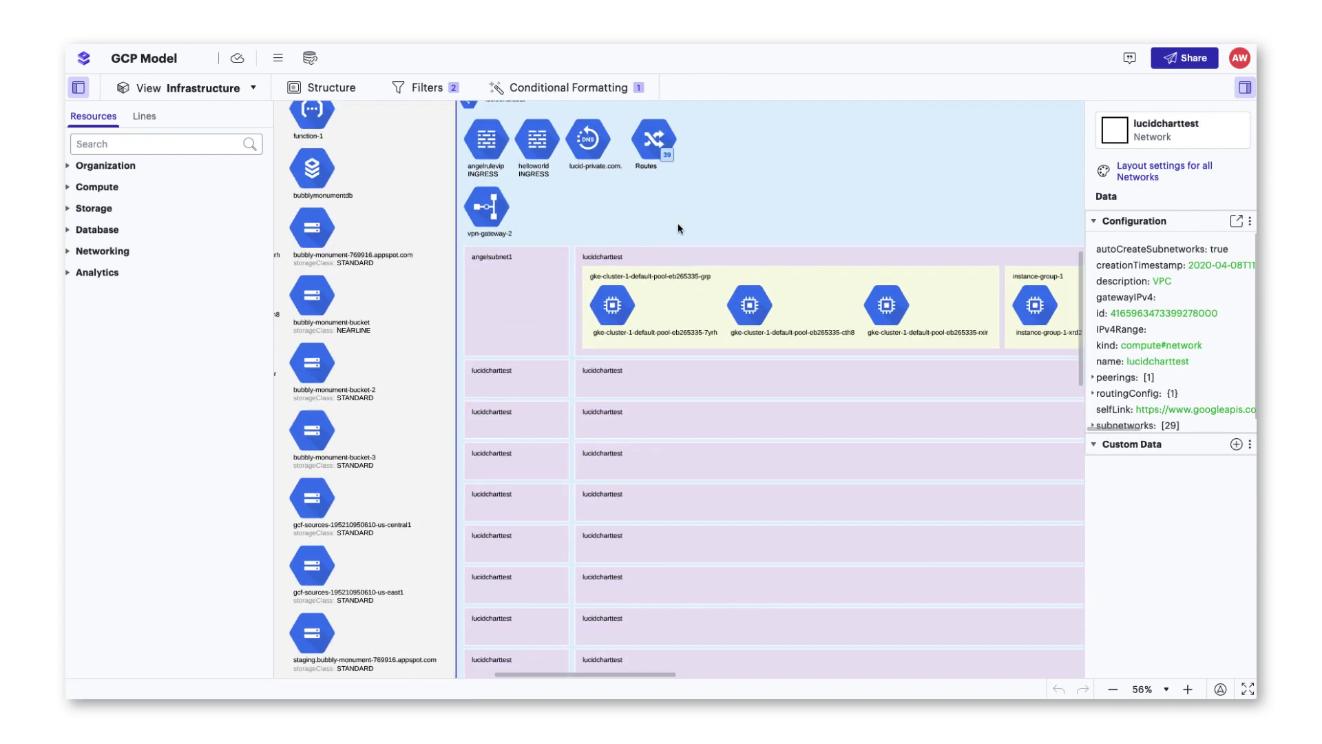
# Filter the Comments panel to show only resolved comments
pyautogui.click(1129, 58)
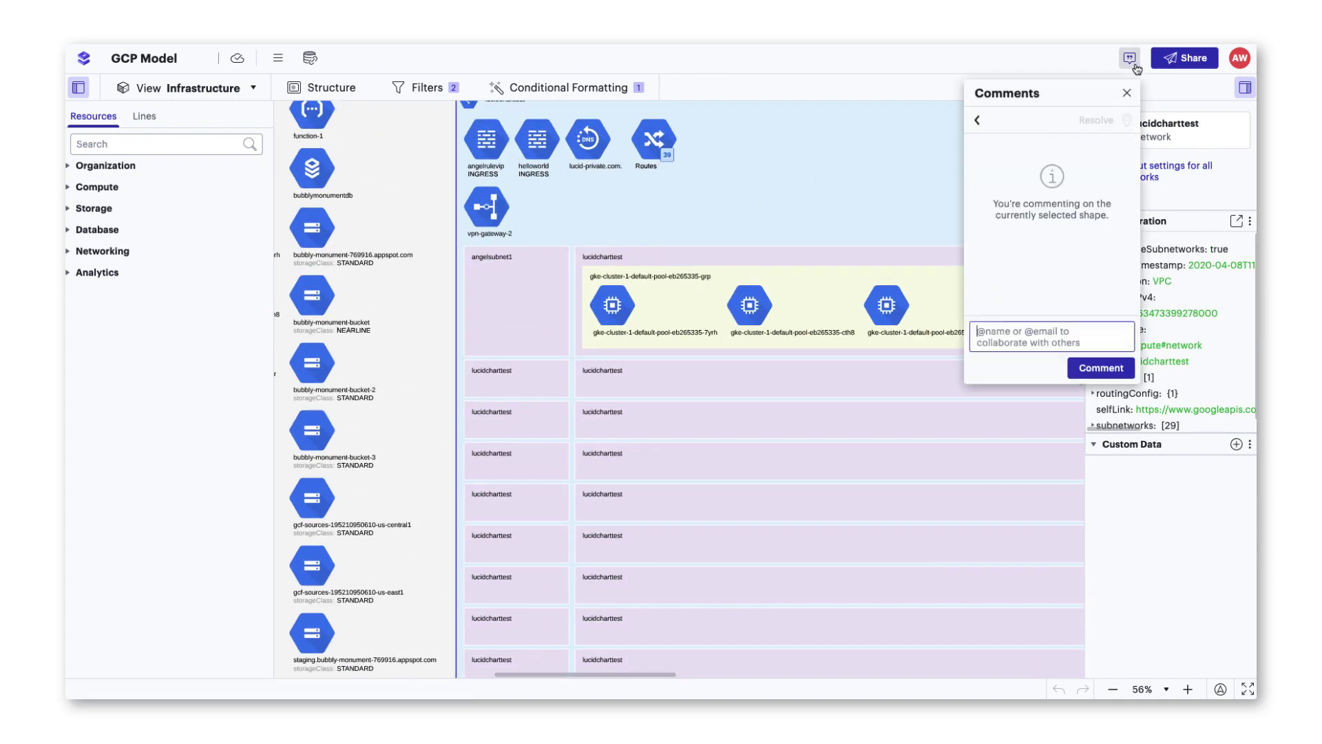
pyautogui.click(977, 121)
pyautogui.click(1037, 123)
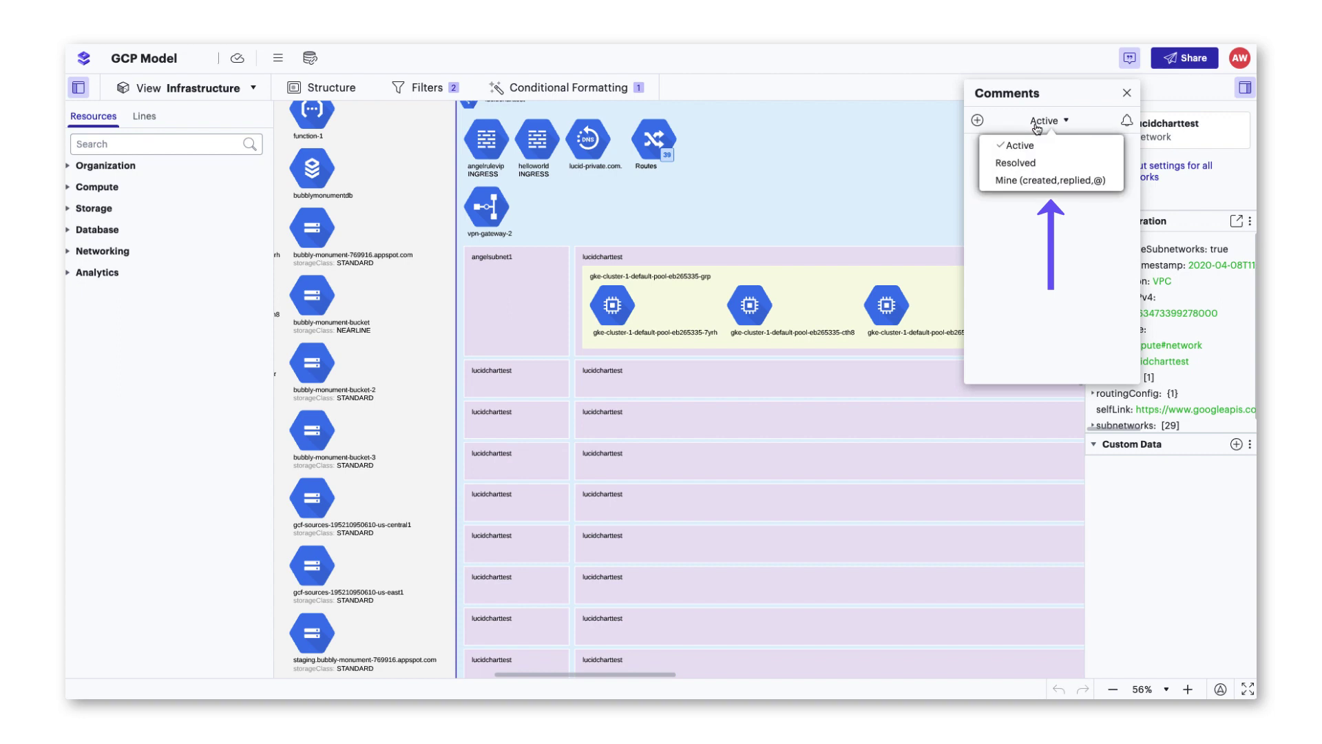
pyautogui.click(1029, 162)
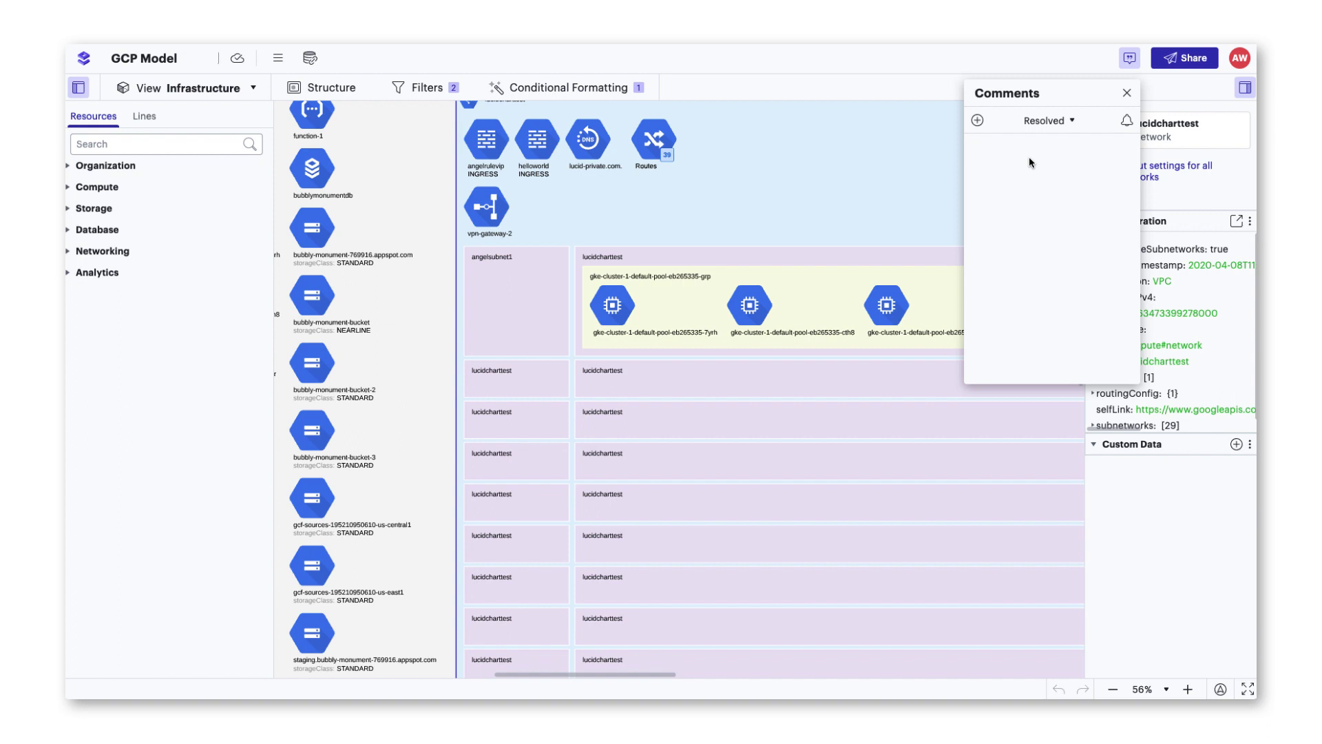
pyautogui.press('Escape')
pyautogui.click(1129, 58)
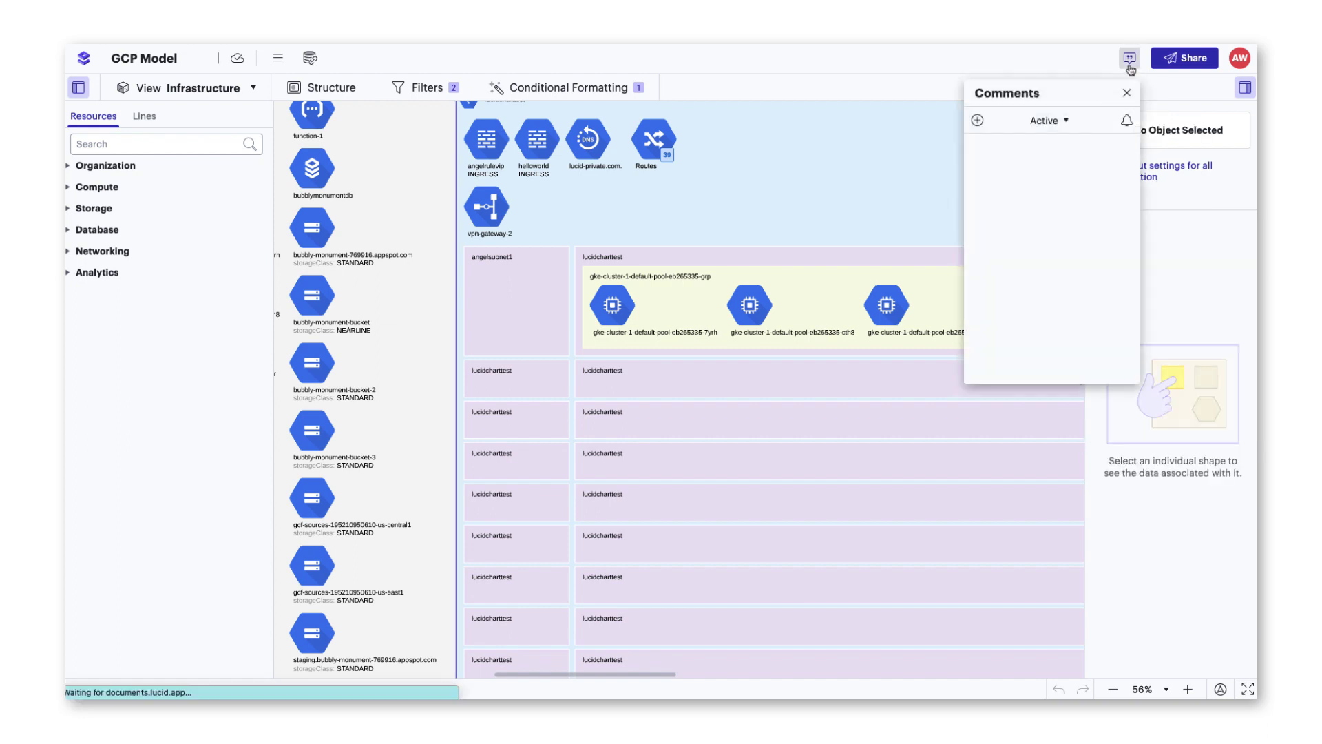
pyautogui.click(1064, 121)
pyautogui.click(1058, 164)
# Reopen the resolved thread, resolve it again, and filter comments to only my own
pyautogui.click(1057, 168)
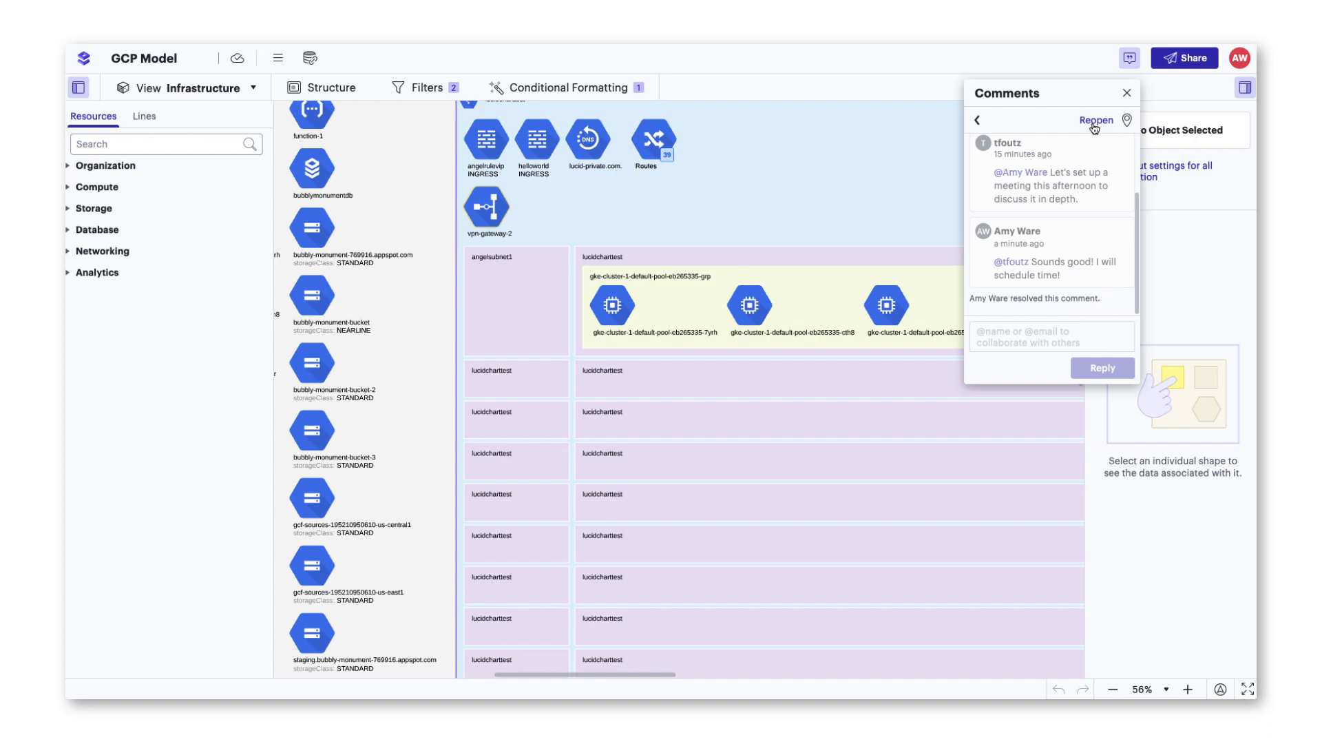
pyautogui.click(1094, 125)
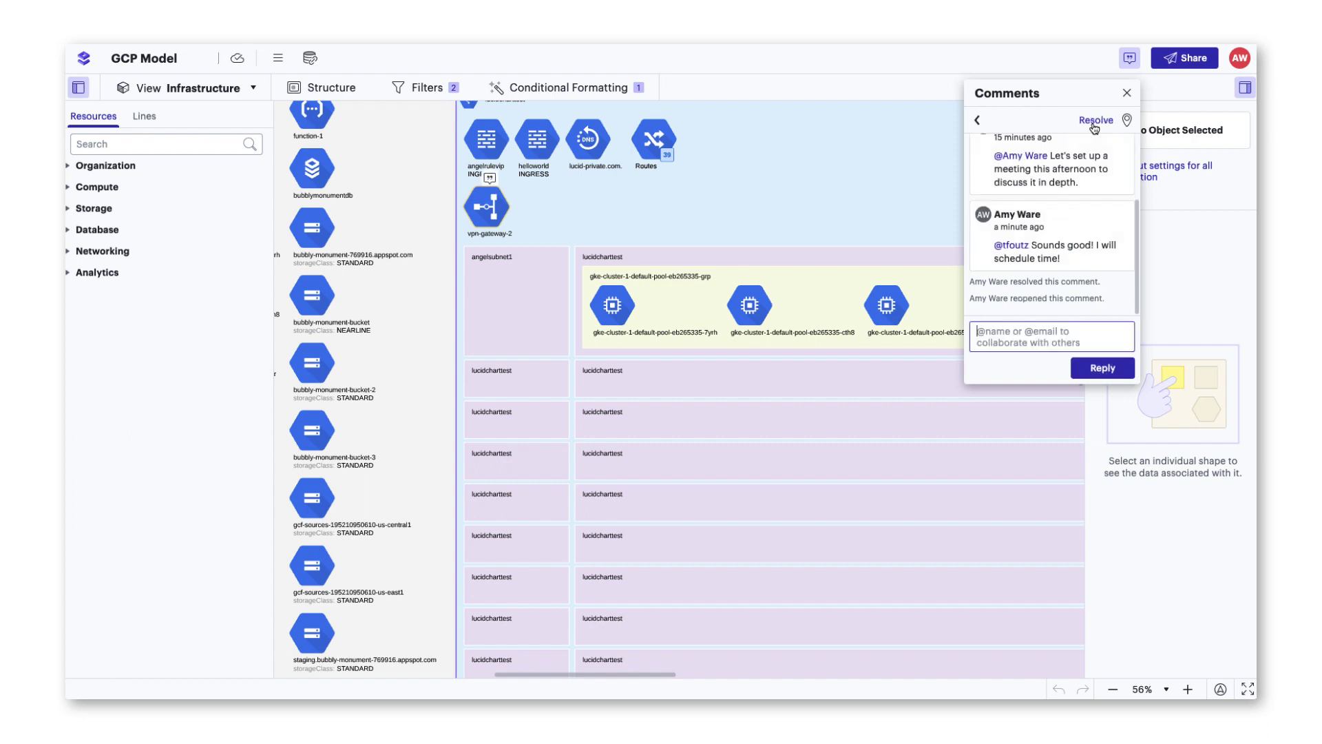
pyautogui.click(1094, 124)
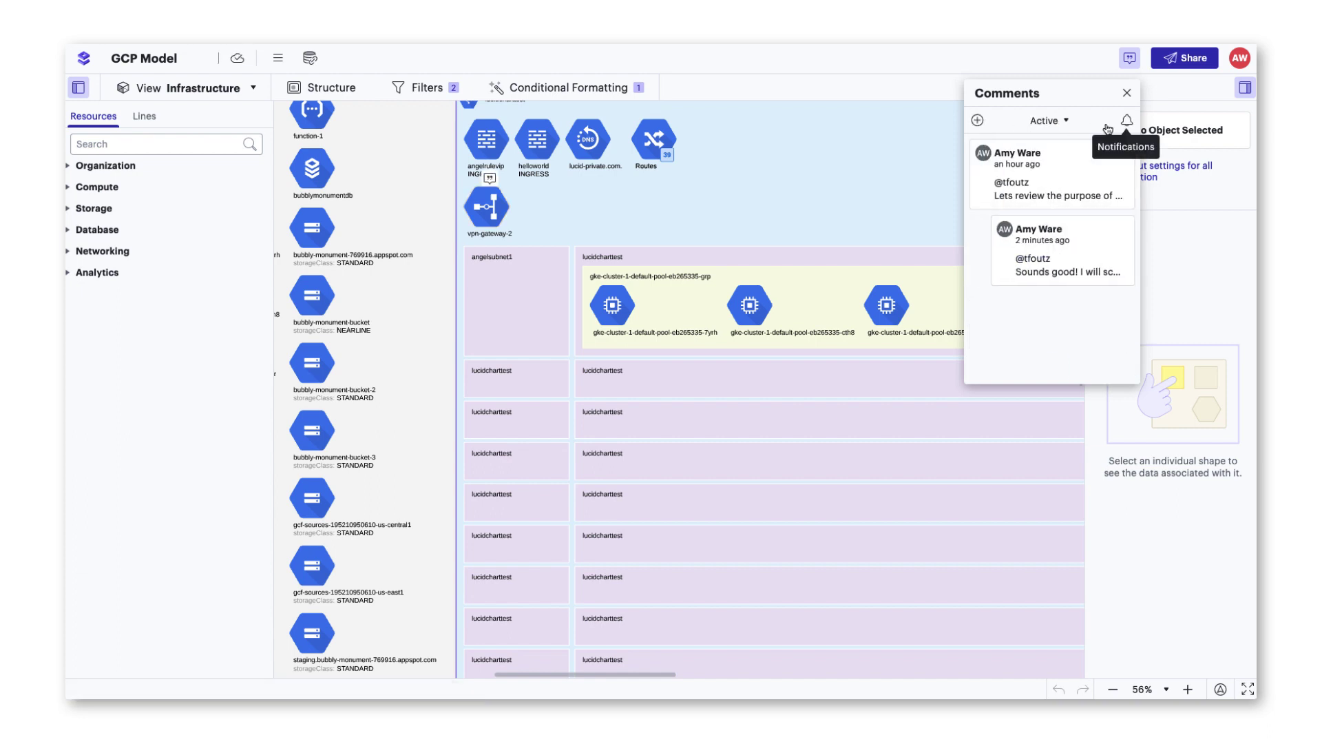
pyautogui.click(1072, 124)
pyautogui.click(1074, 185)
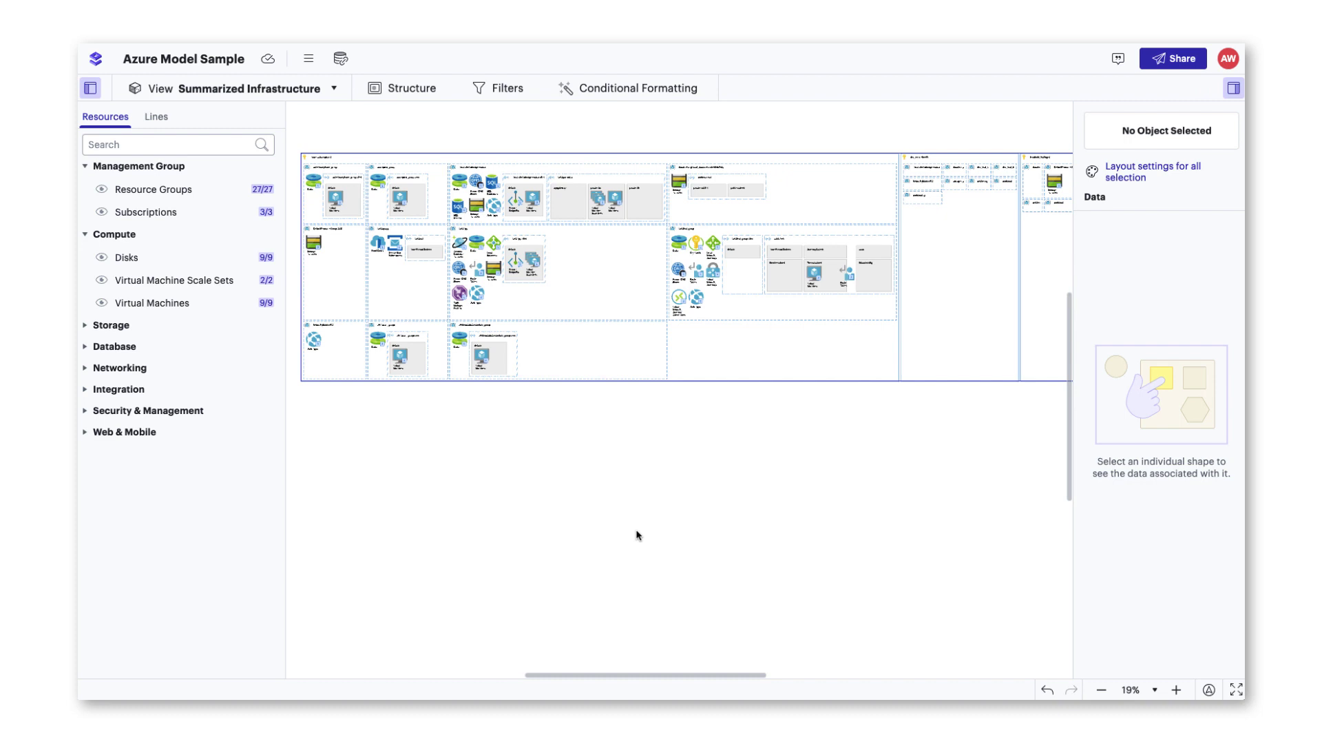
# Change the Azure Model Sample's view from Summarized Infrastructure to Shared VPC Infrastructure
pyautogui.click(296, 91)
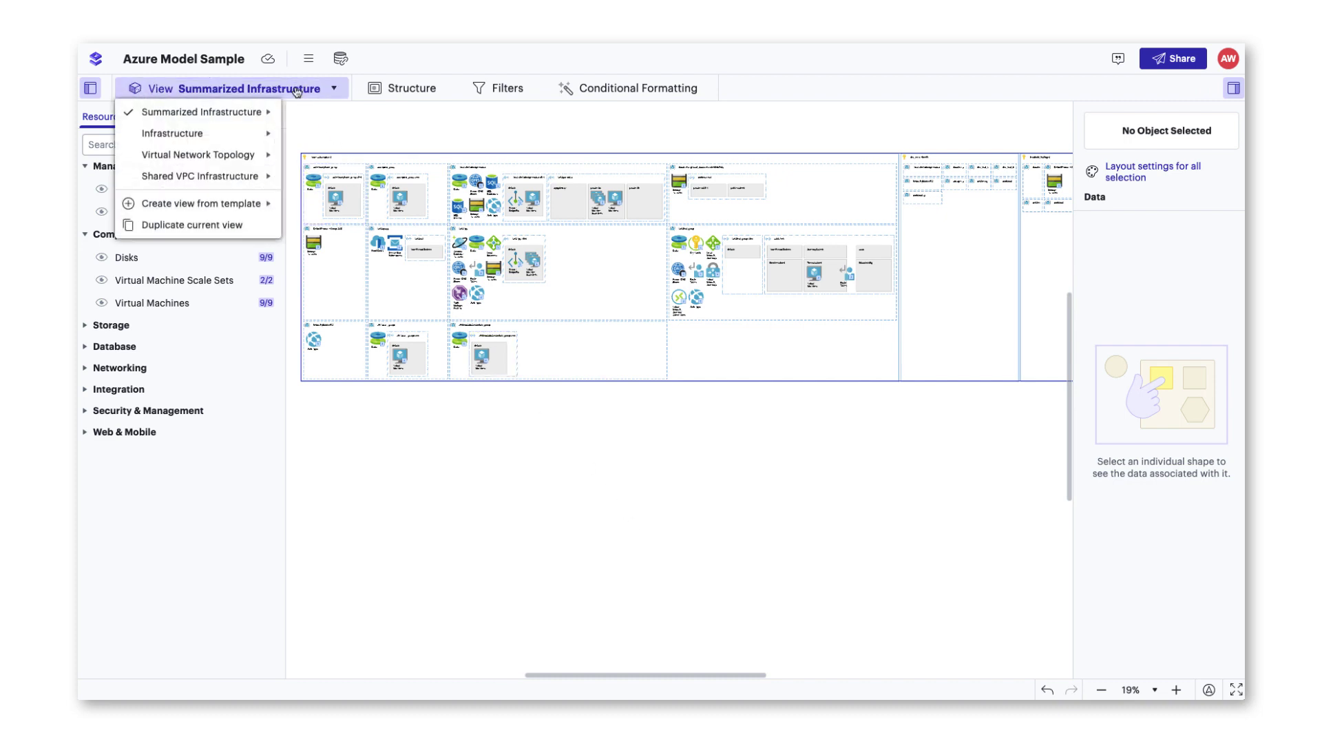
pyautogui.moveTo(245, 163)
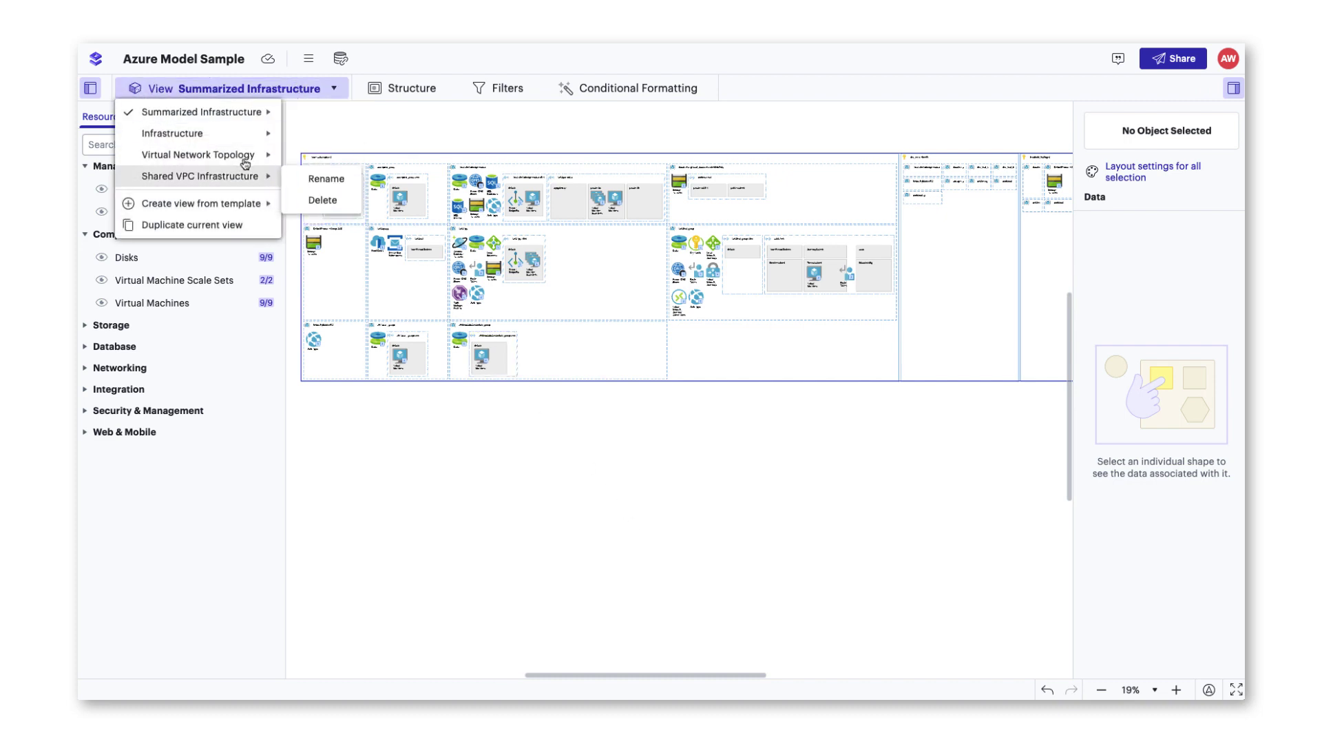
pyautogui.click(240, 177)
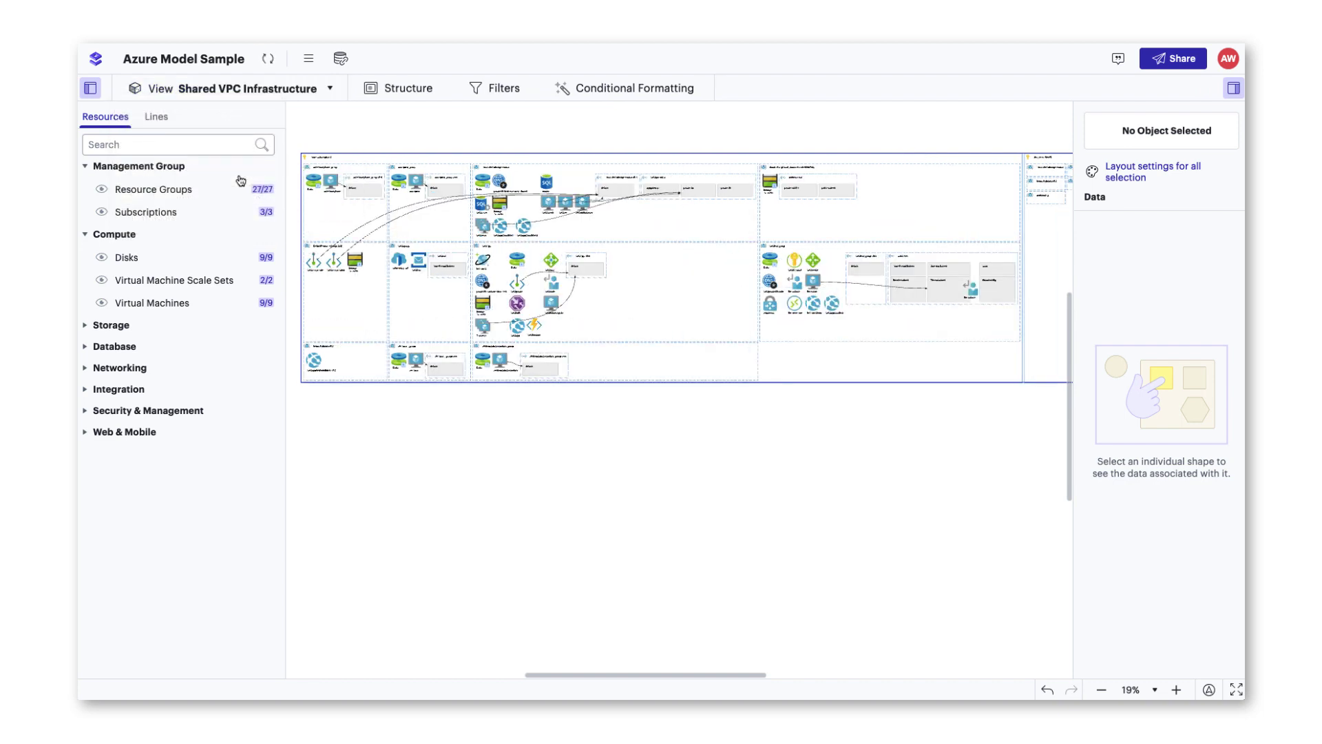
# Export the Shared VPC Infrastructure view as a JPEG snapshot from Model Options
pyautogui.click(307, 59)
pyautogui.moveTo(319, 147)
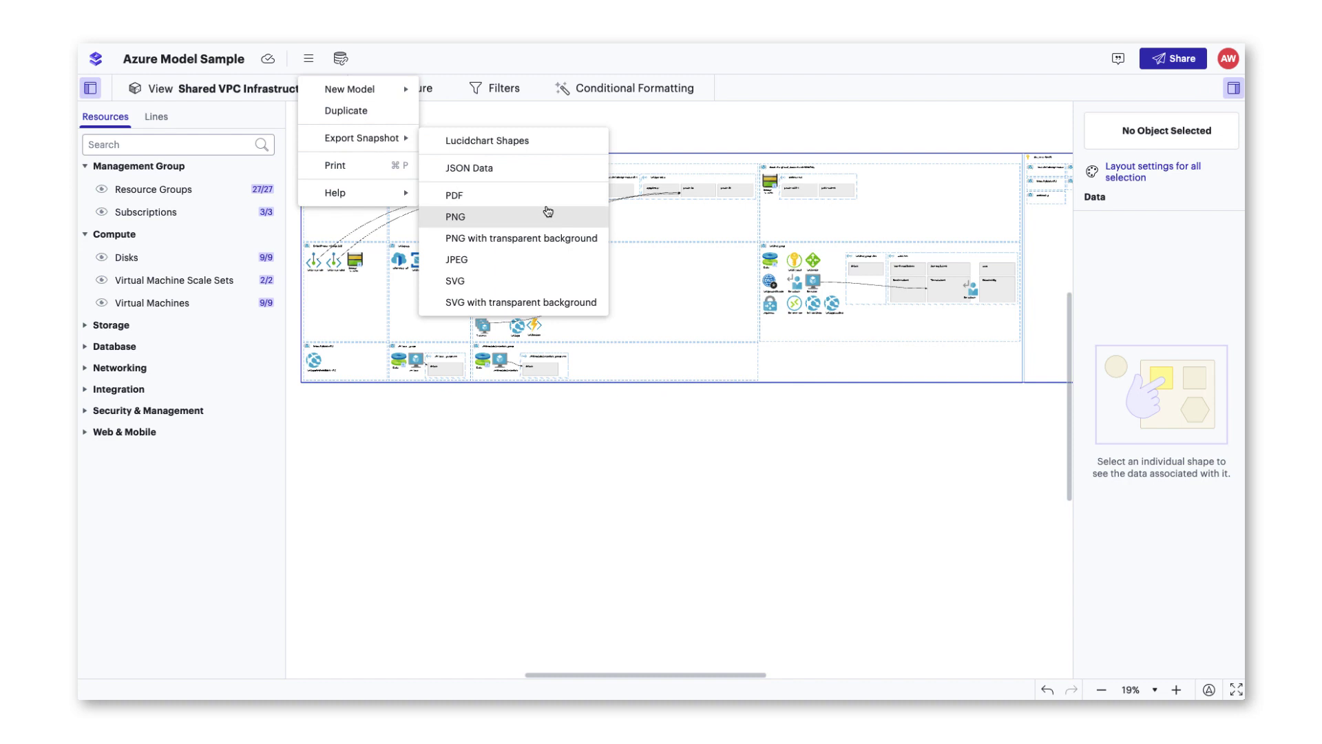
pyautogui.click(538, 260)
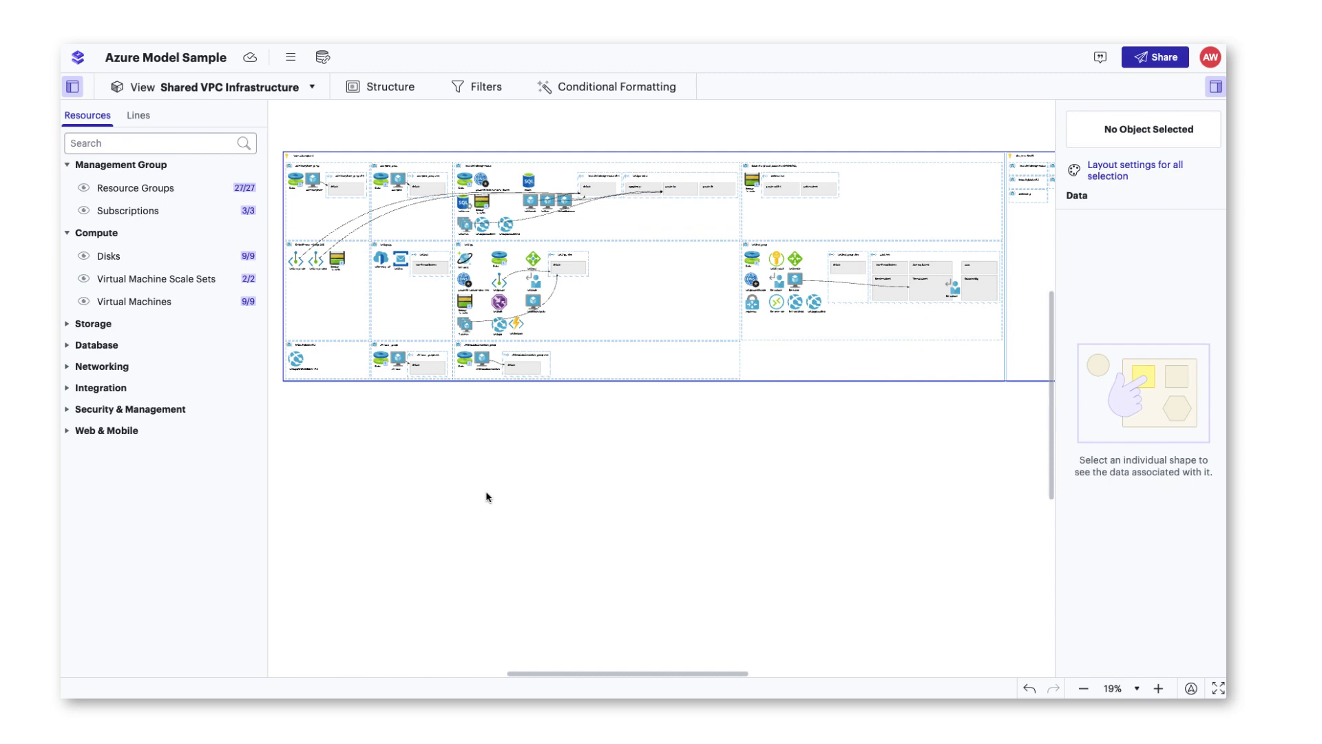
# Publish the full Azure model with a generated link and reveal the published URL
pyautogui.click(1143, 59)
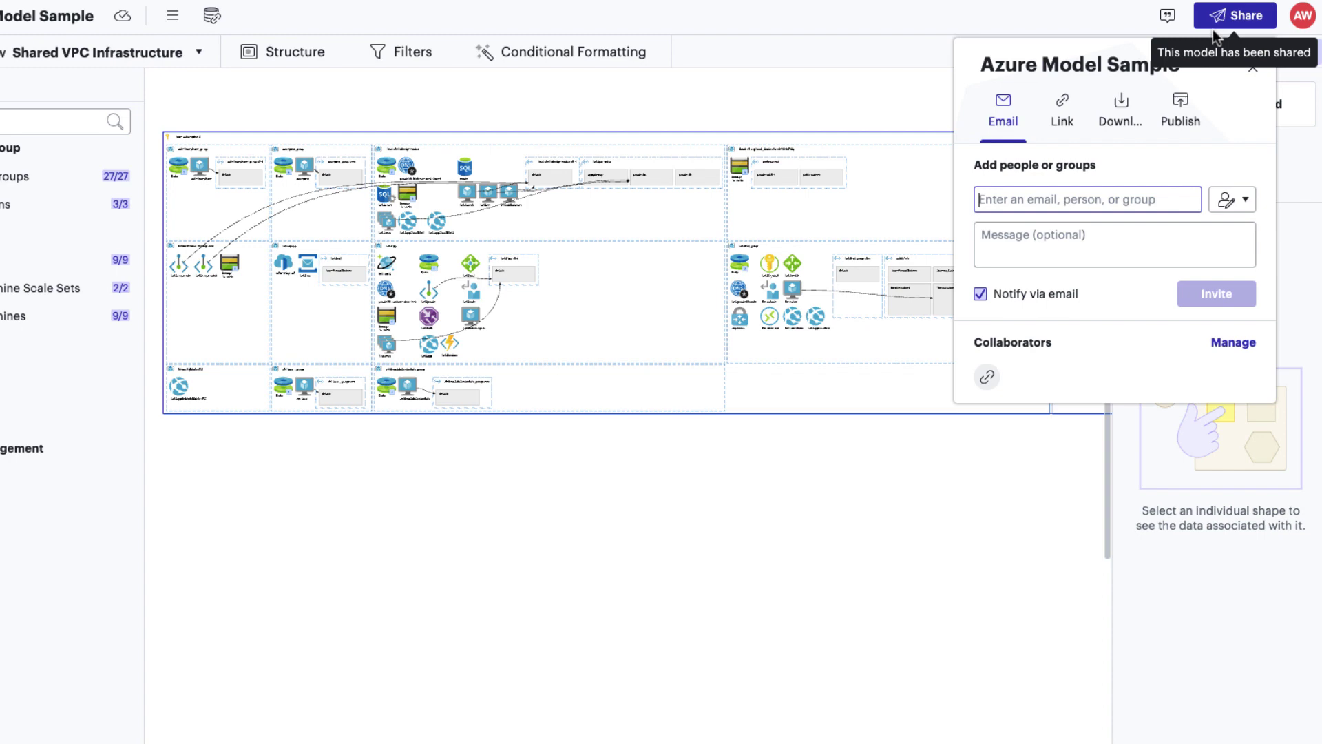
pyautogui.click(1187, 119)
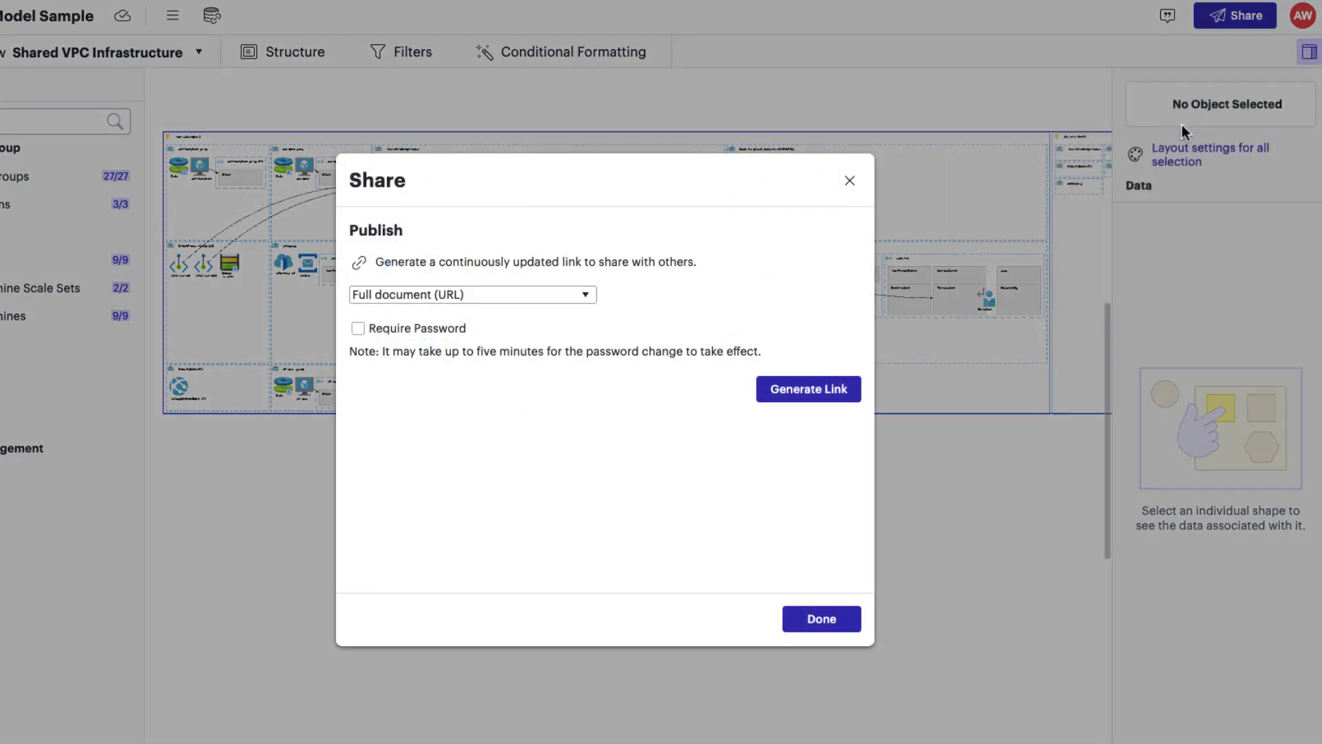
pyautogui.click(821, 384)
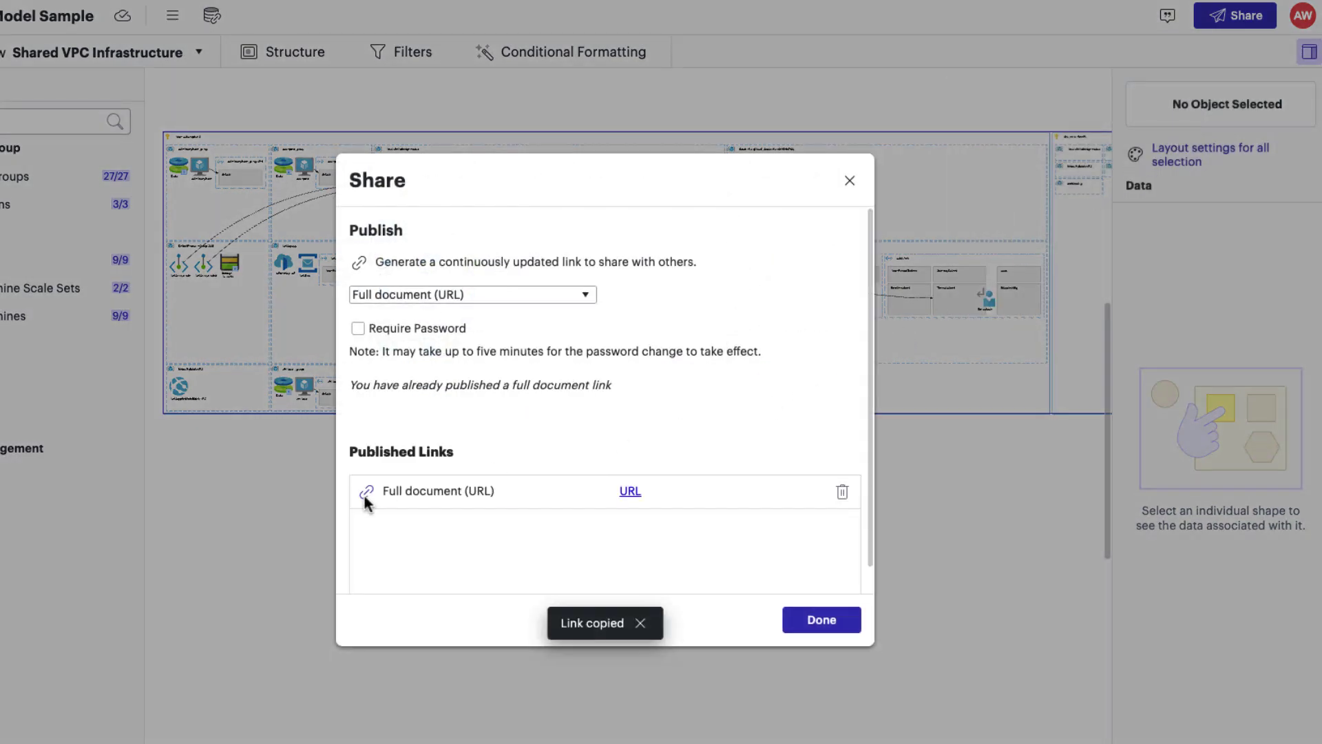
pyautogui.click(365, 493)
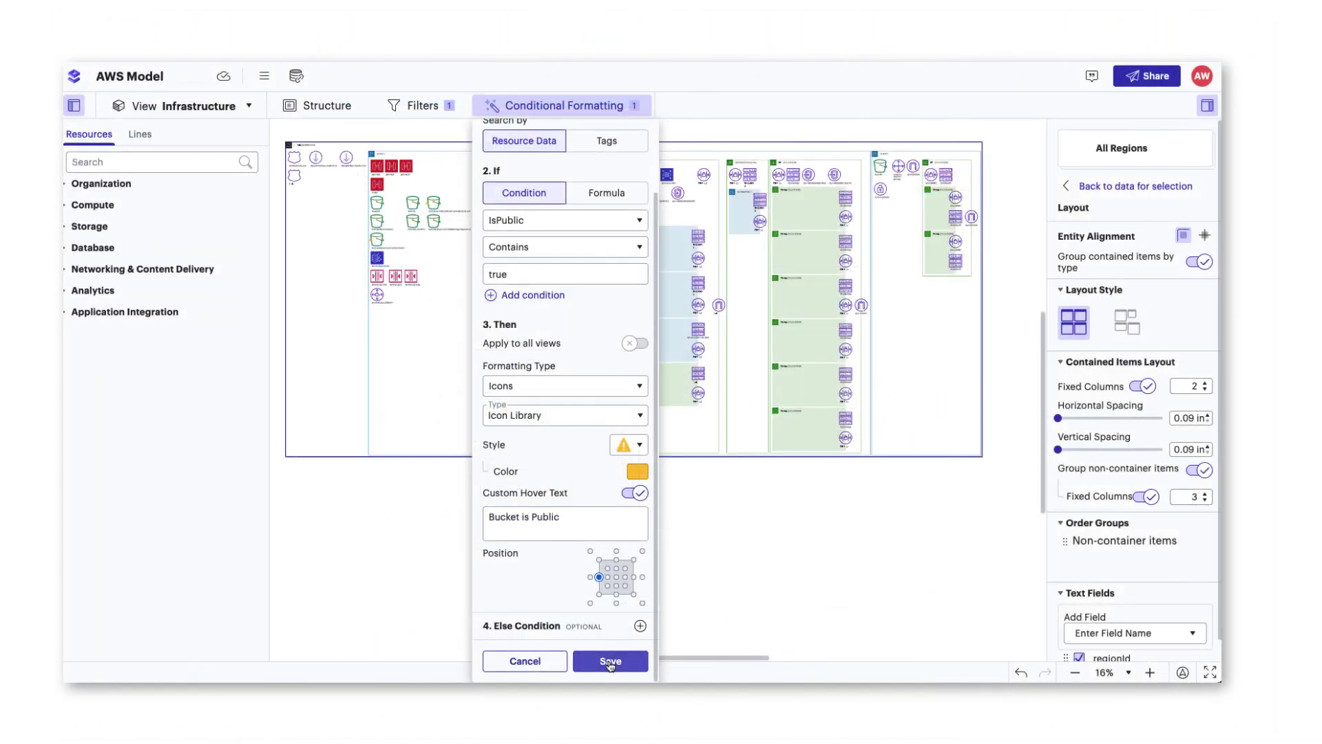
# Save the formatting rule and switch off Rule 2 for the S3 Buckets IsPublic check
pyautogui.click(608, 659)
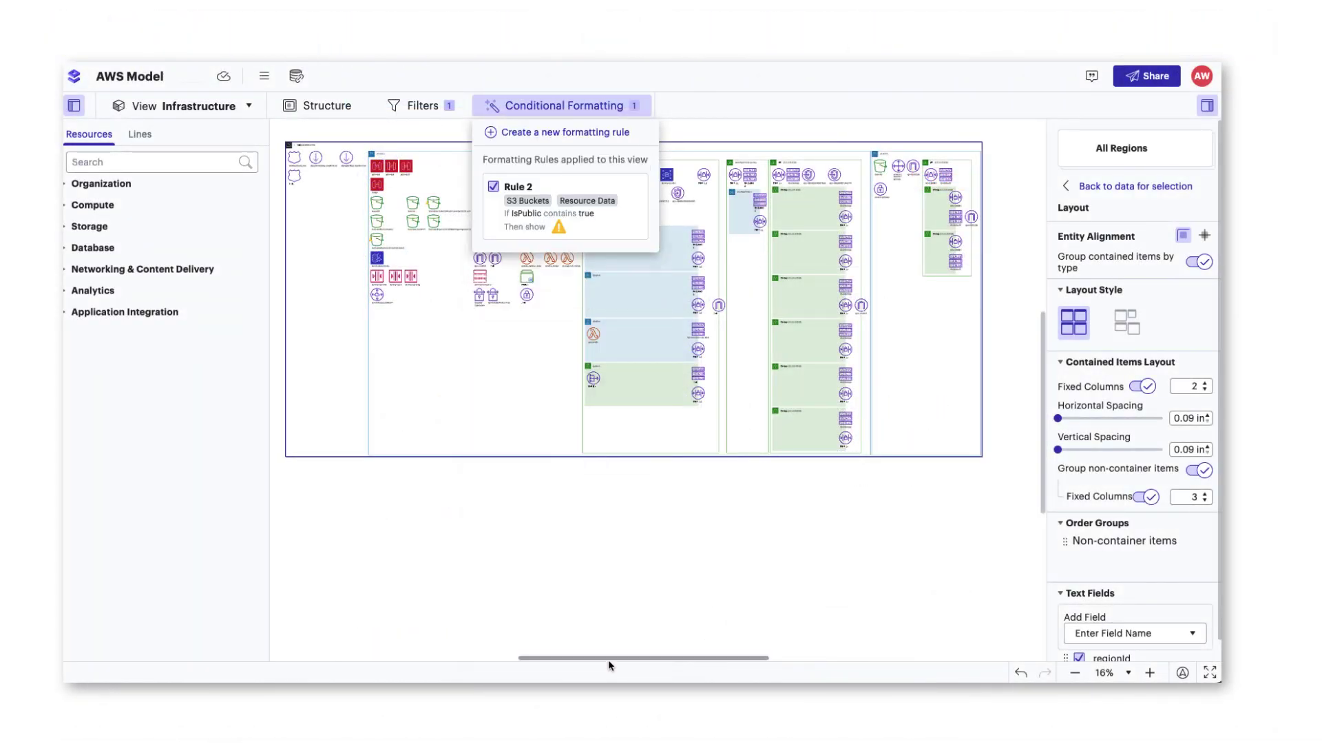
pyautogui.click(431, 317)
pyautogui.scroll(6, 431, 317)
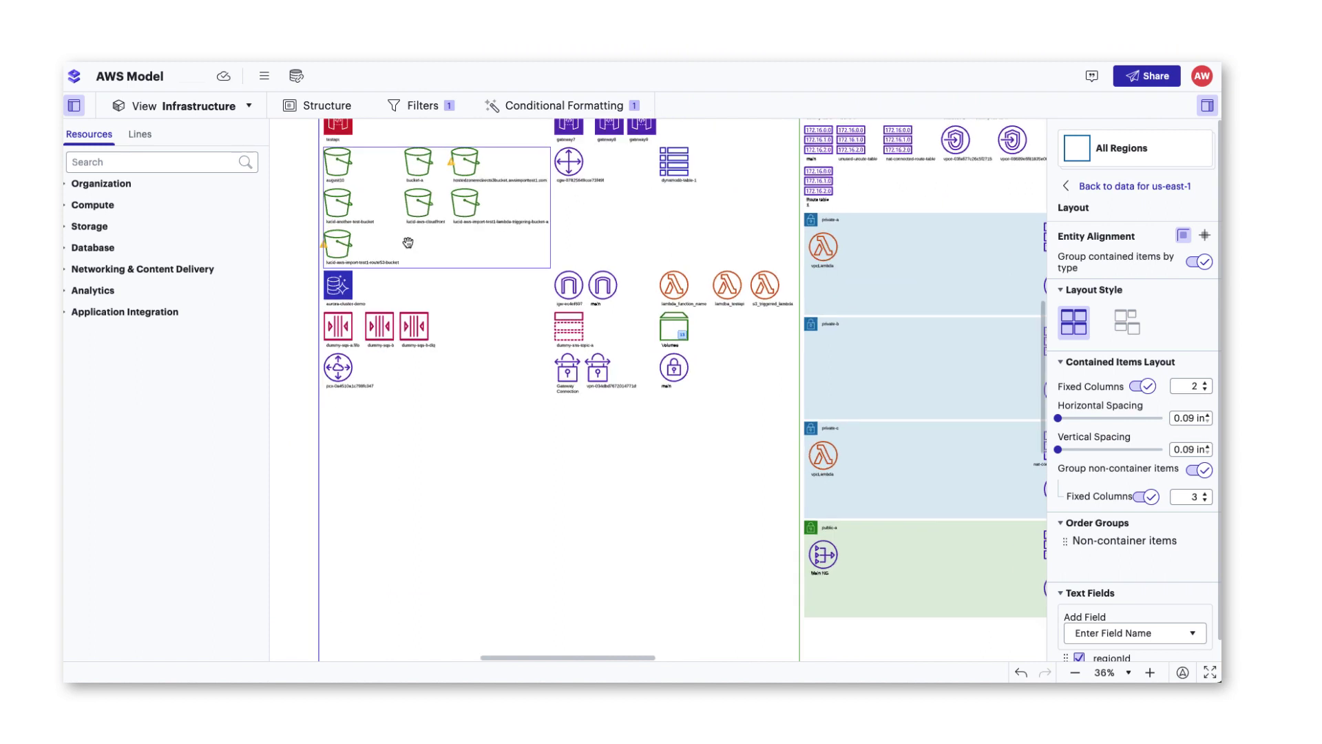
pyautogui.click(554, 105)
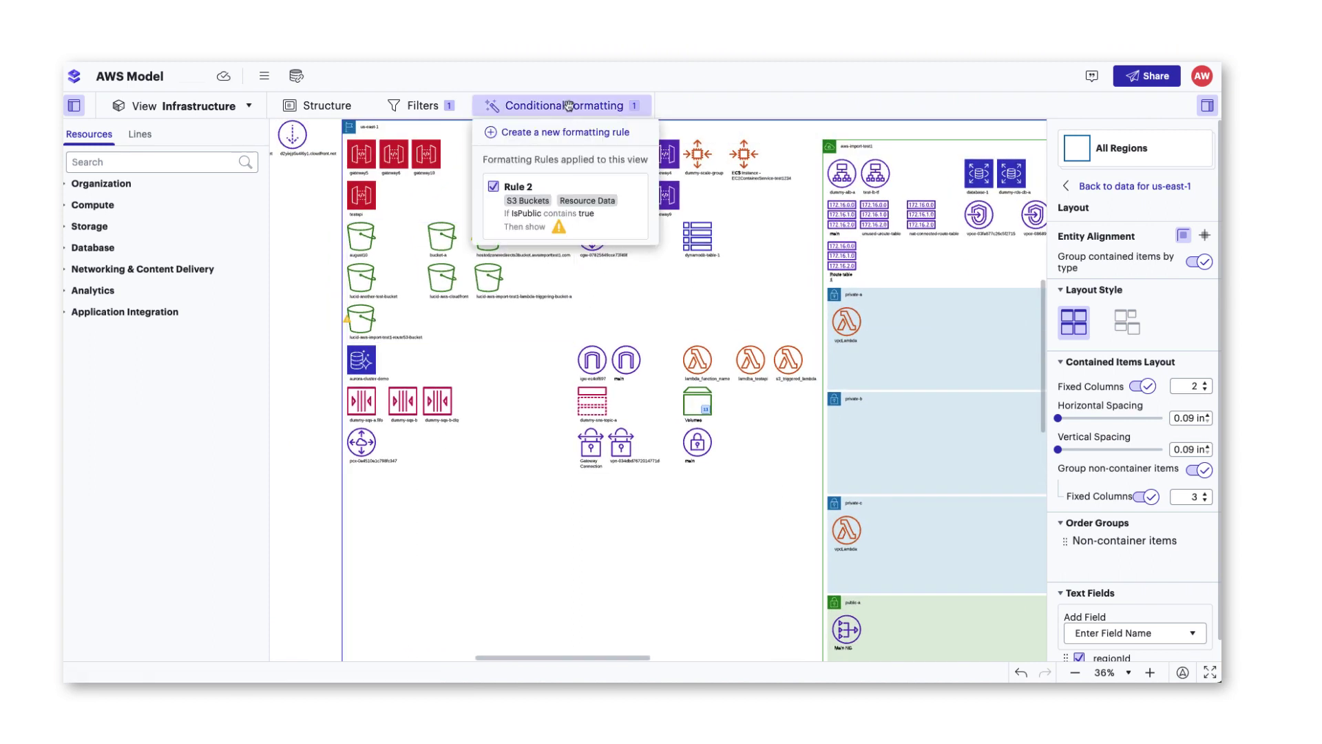
pyautogui.click(493, 188)
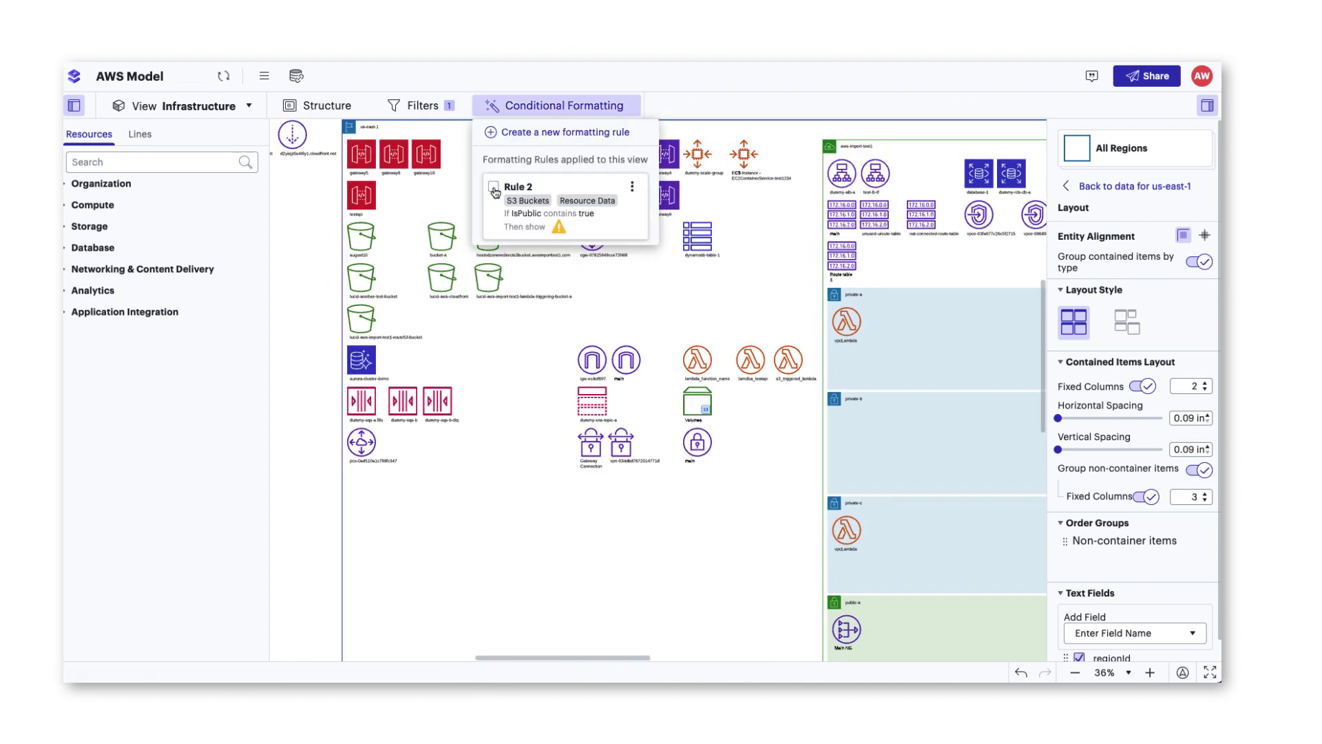
# Review the applied filters, confirming only the Dev Rule filter remains active
pyautogui.click(427, 109)
pyautogui.click(618, 308)
pyautogui.scroll(-7, 619, 308)
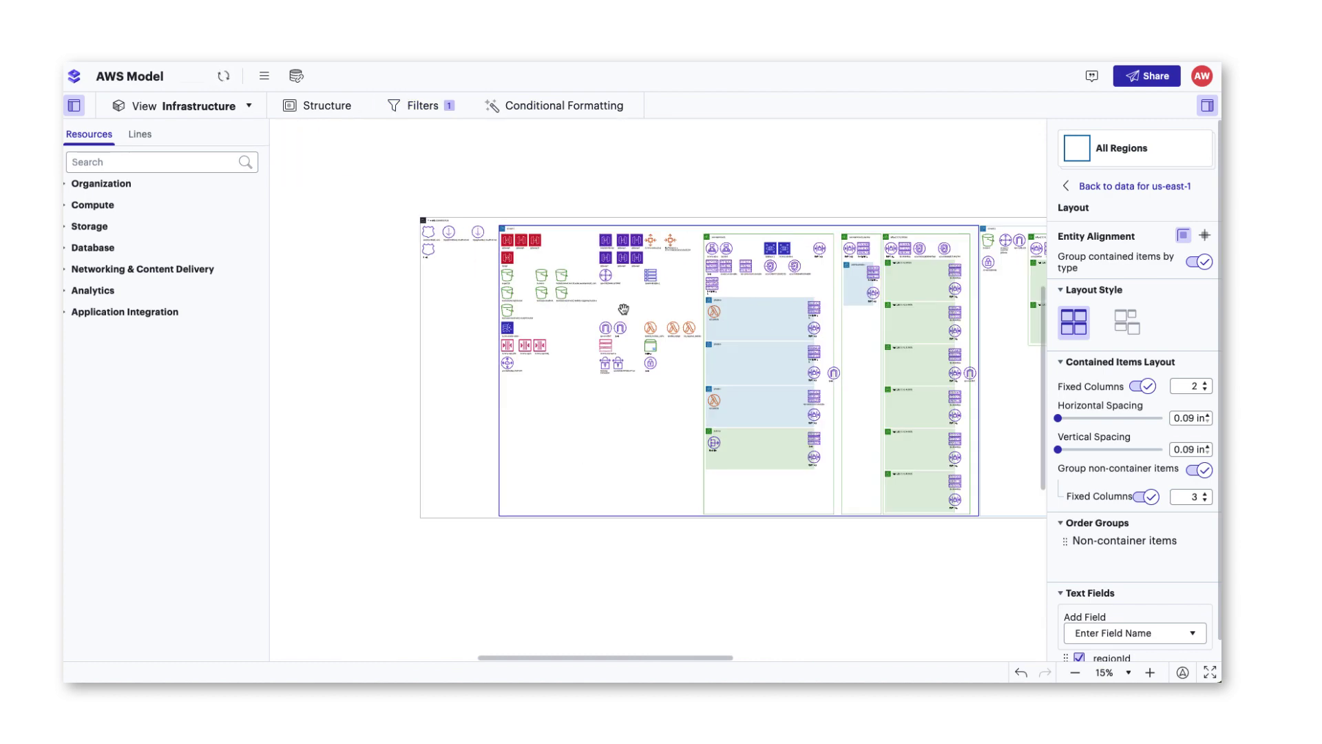
pyautogui.scroll(3, 617, 308)
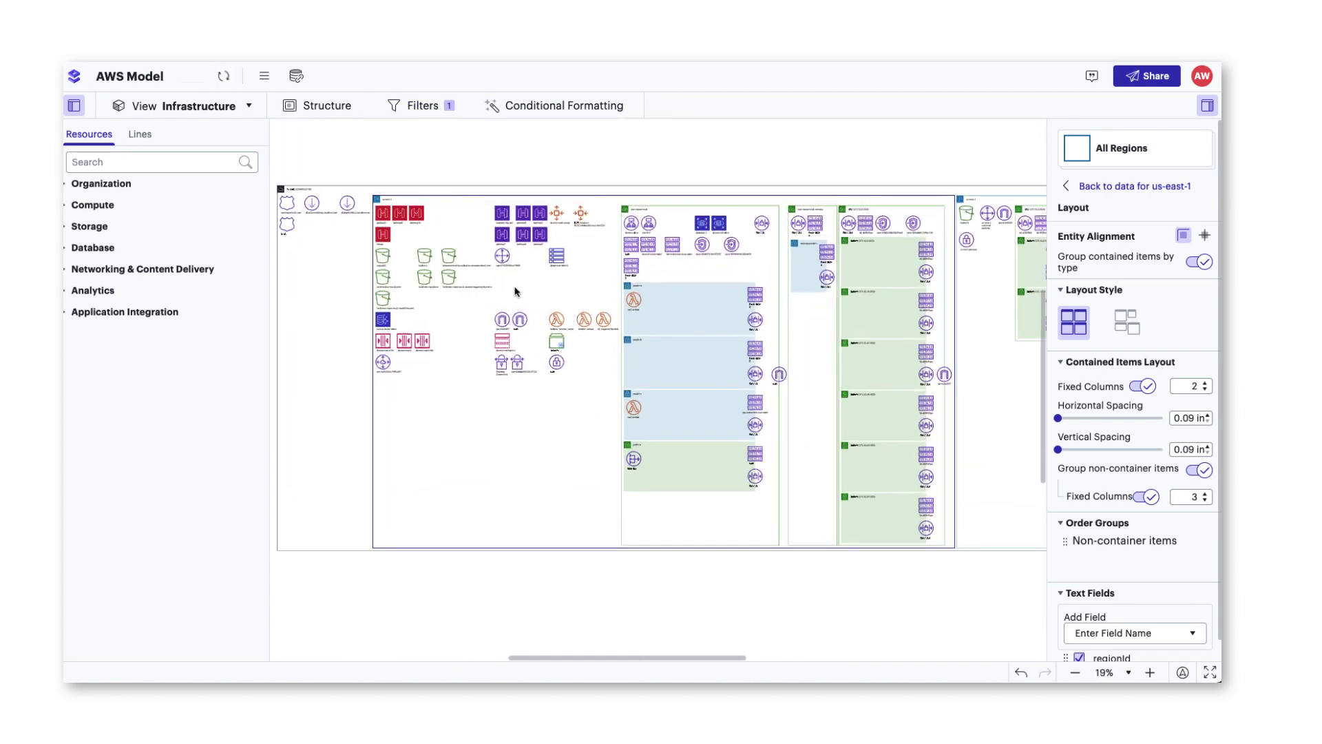
pyautogui.click(416, 117)
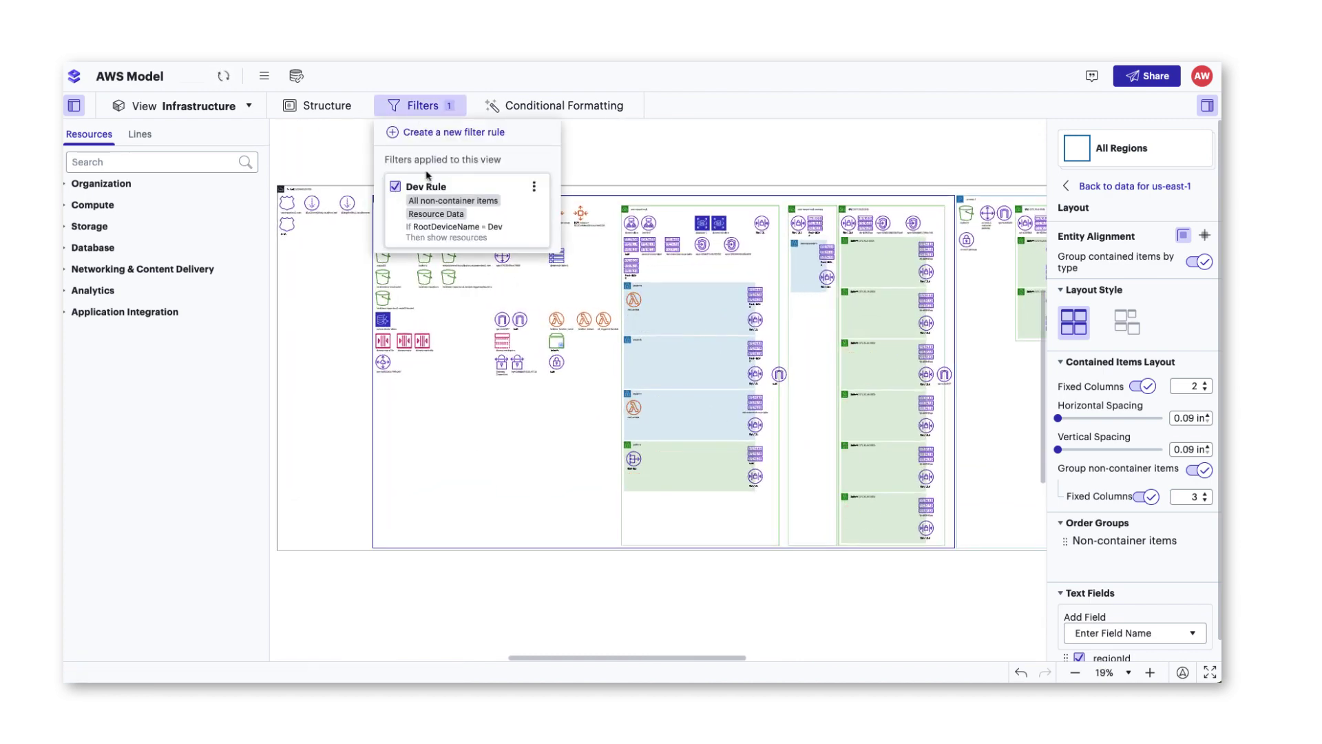
pyautogui.click(544, 114)
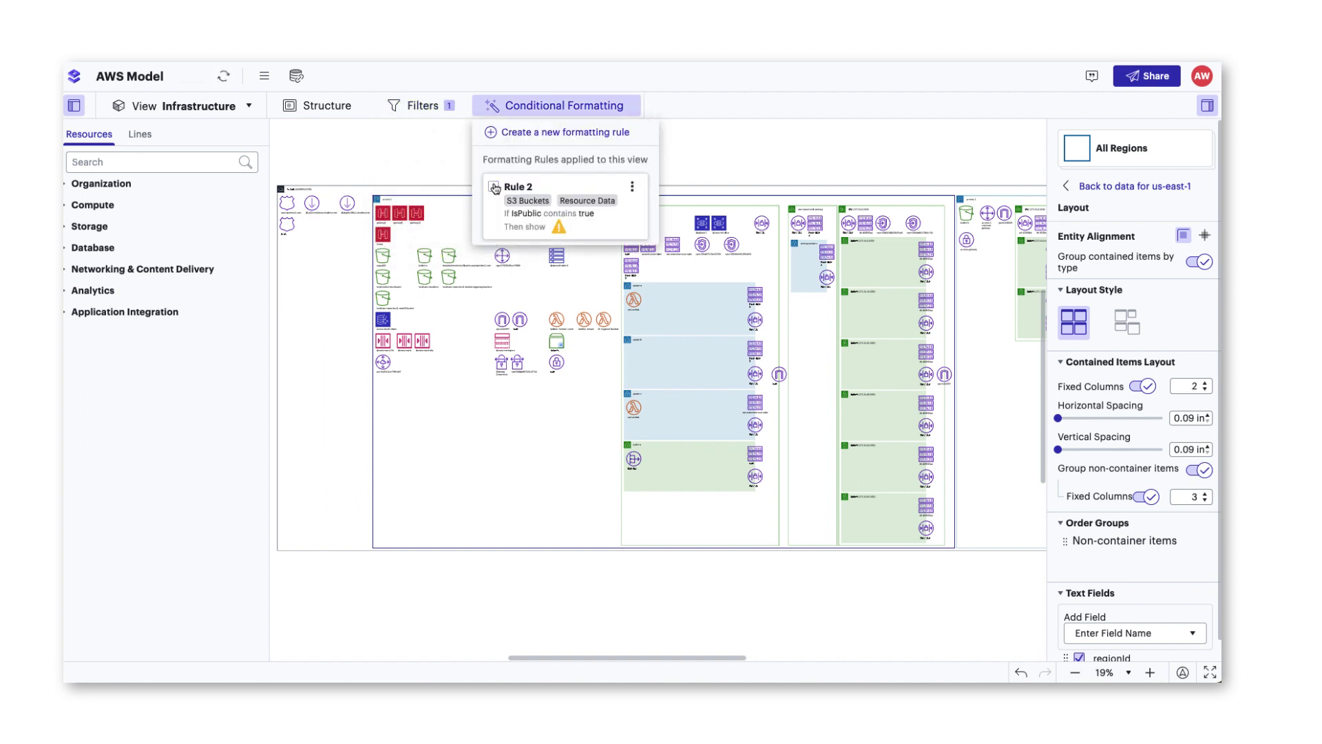